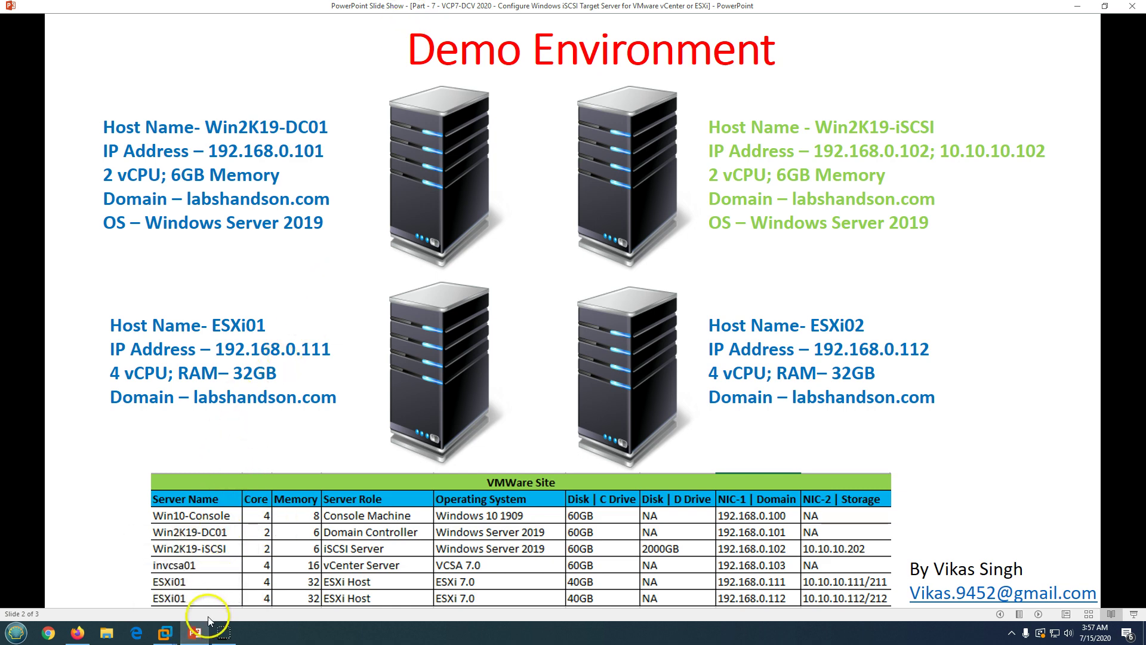
- Switch to VMware Workstation and examine the local server properties of the Win2K19-iSCSI machine, including its network addresses
left_click(200, 638)
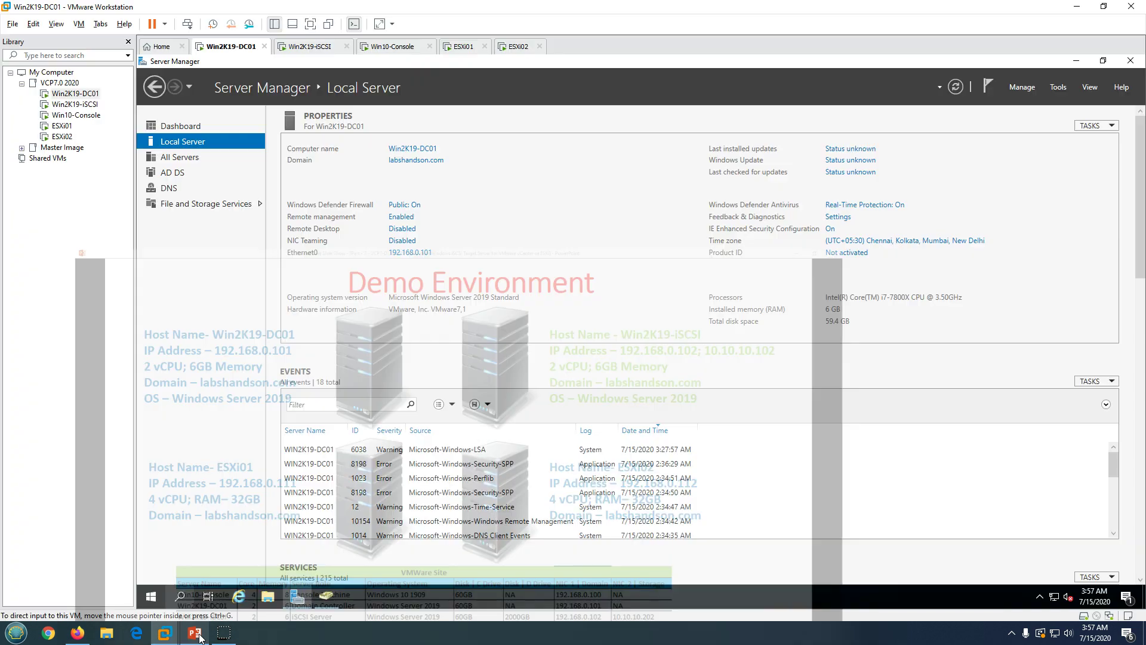
left_click(313, 50)
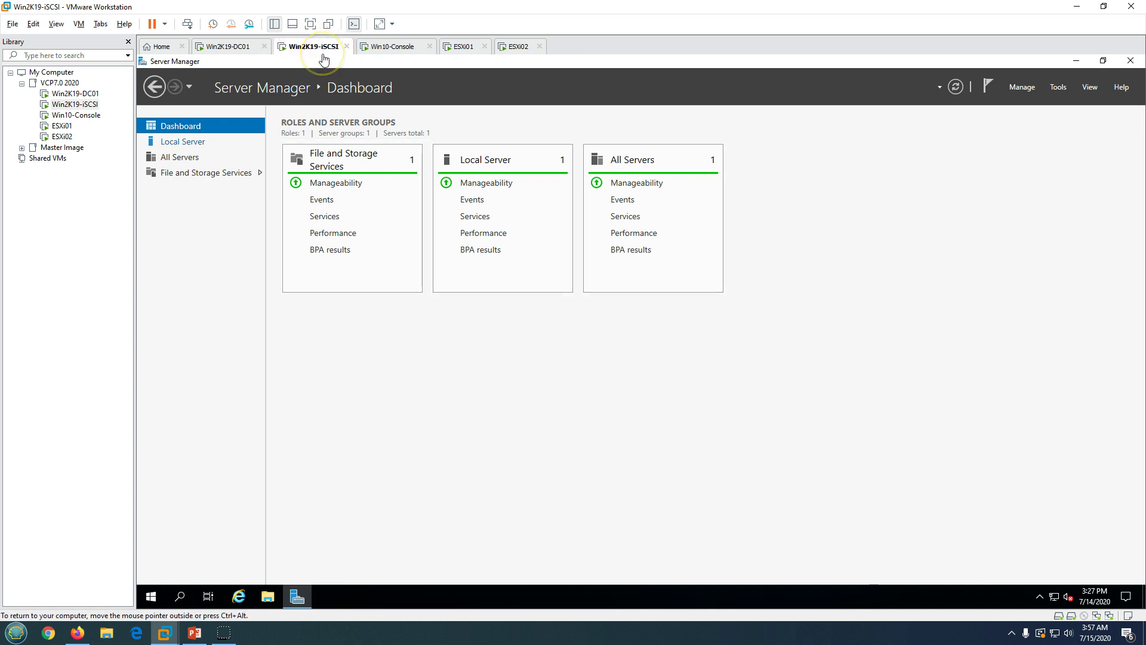
key("Down")
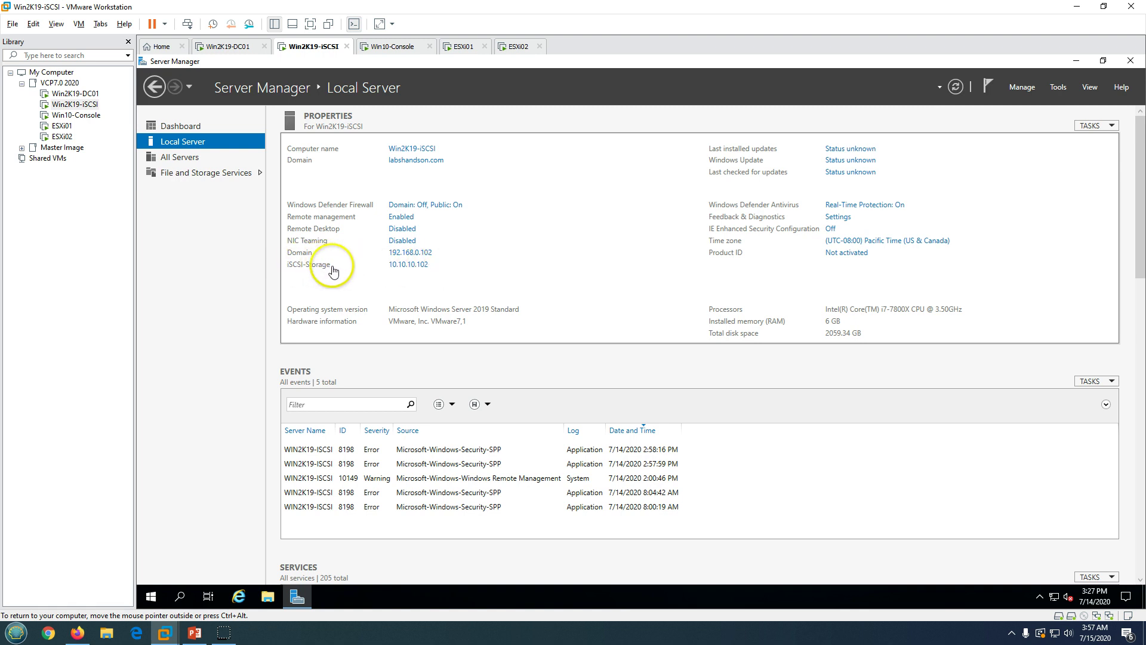
left_click(192, 132)
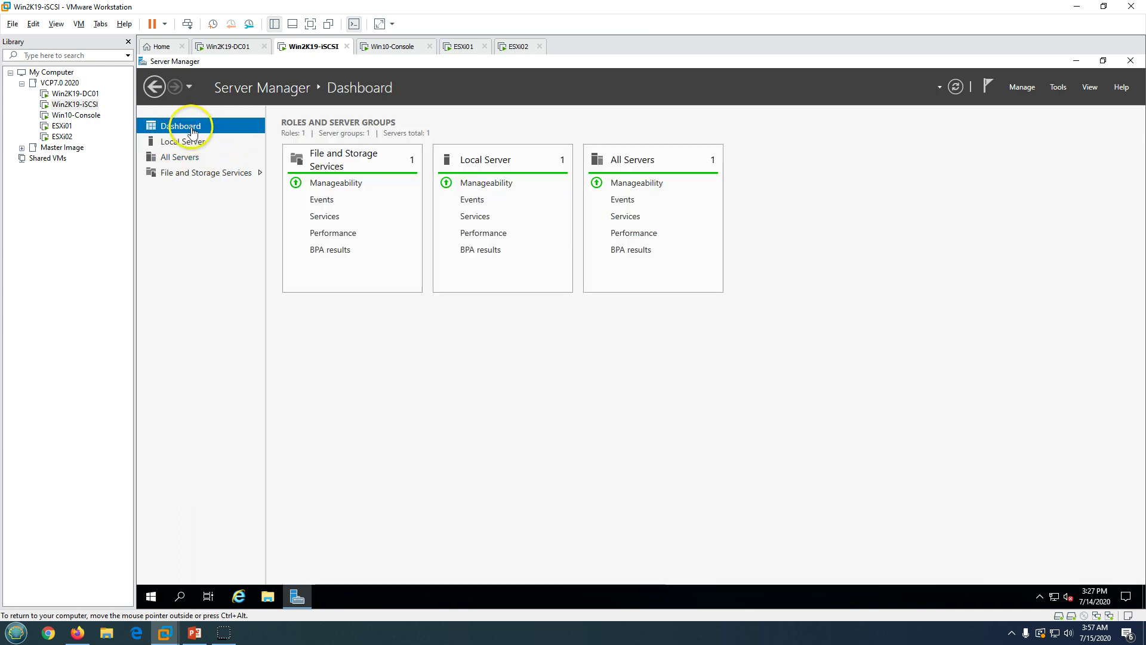
- Inspect the NVMe hard disk in the Win2K19-iSCSI virtual machine's hardware settings, and close the settings
right_click(319, 49)
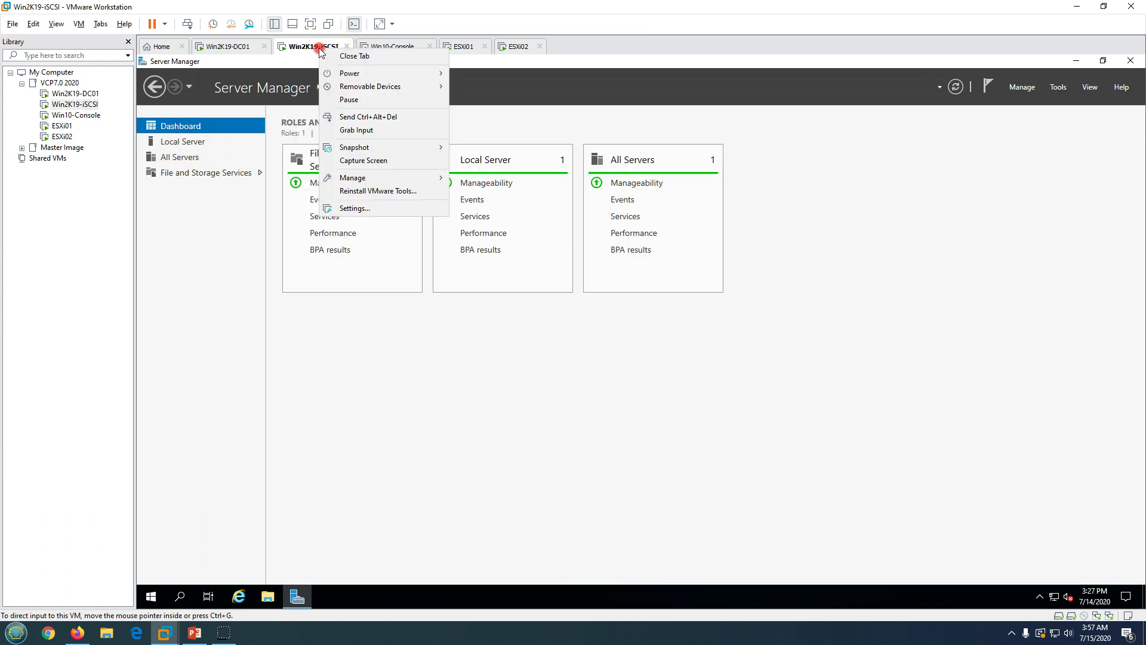
left_click(355, 209)
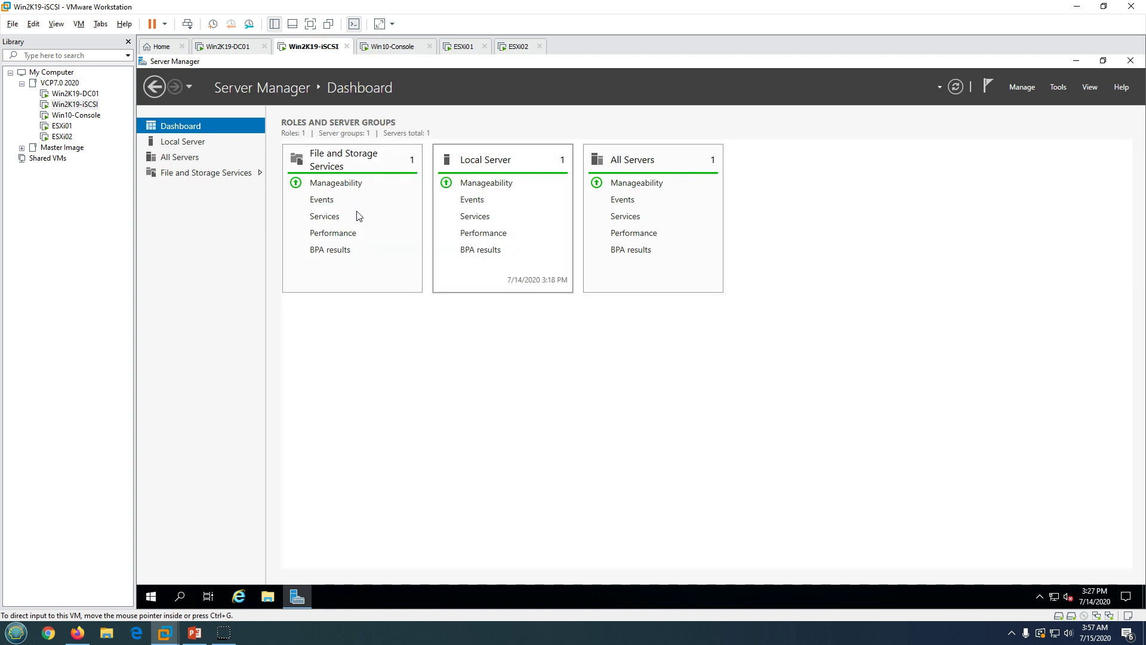
left_click(486, 195)
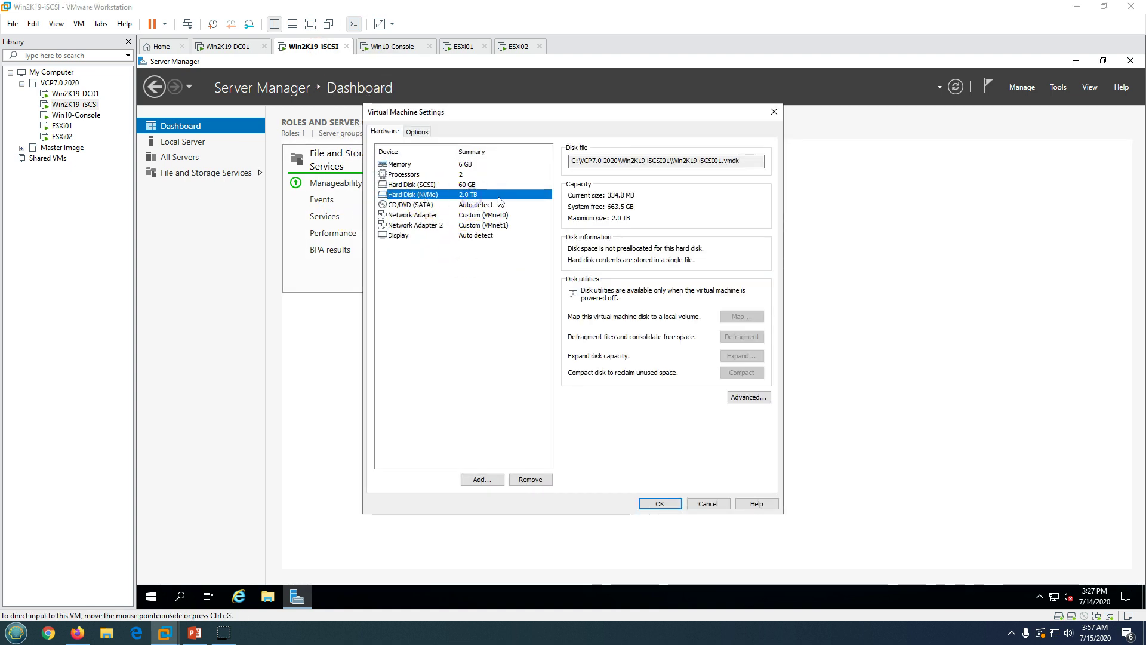
left_click(660, 503)
- Check the size and contents of the iSCSI-Disk (D:) drive in File Explorer, and close the window
key("super+e")
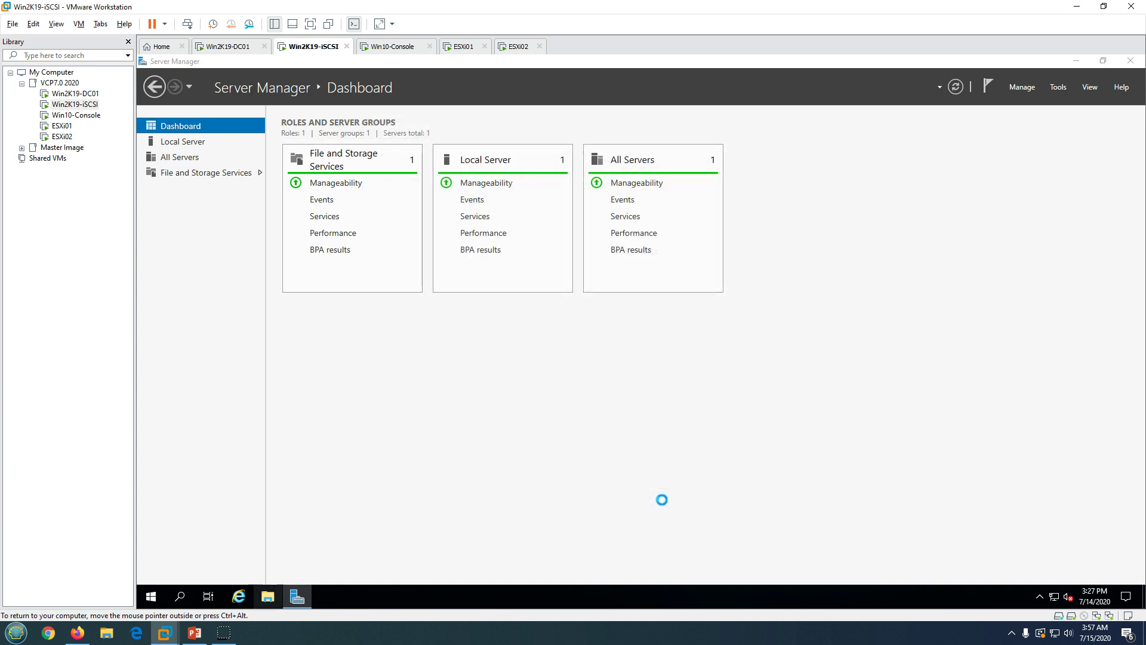
left_click(350, 293)
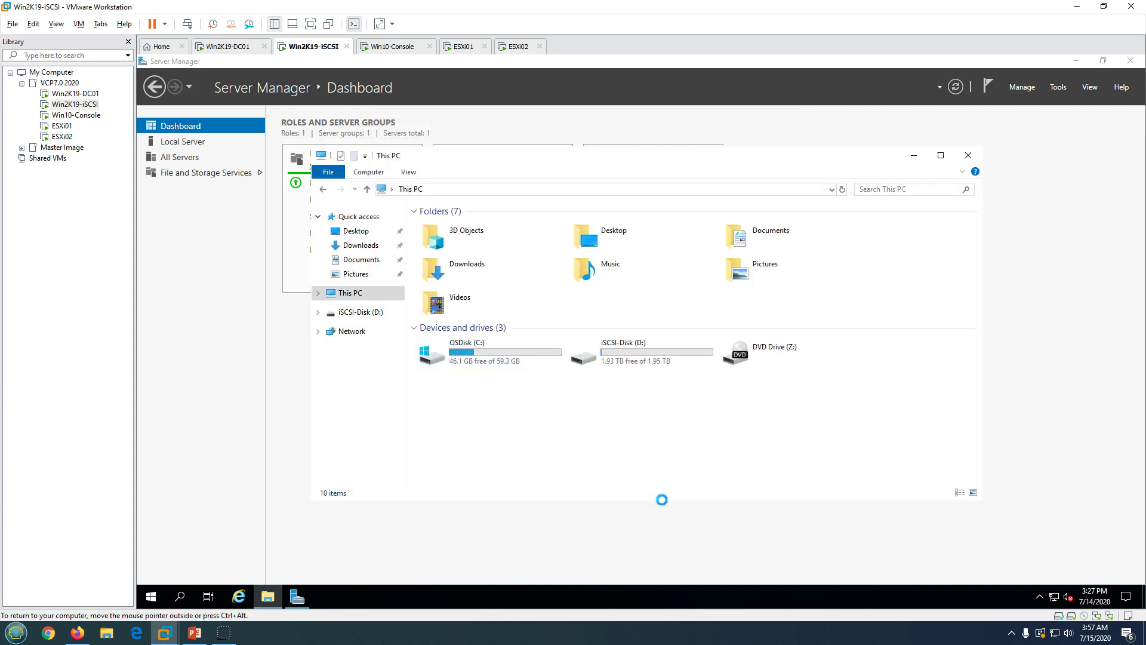
left_click(641, 352)
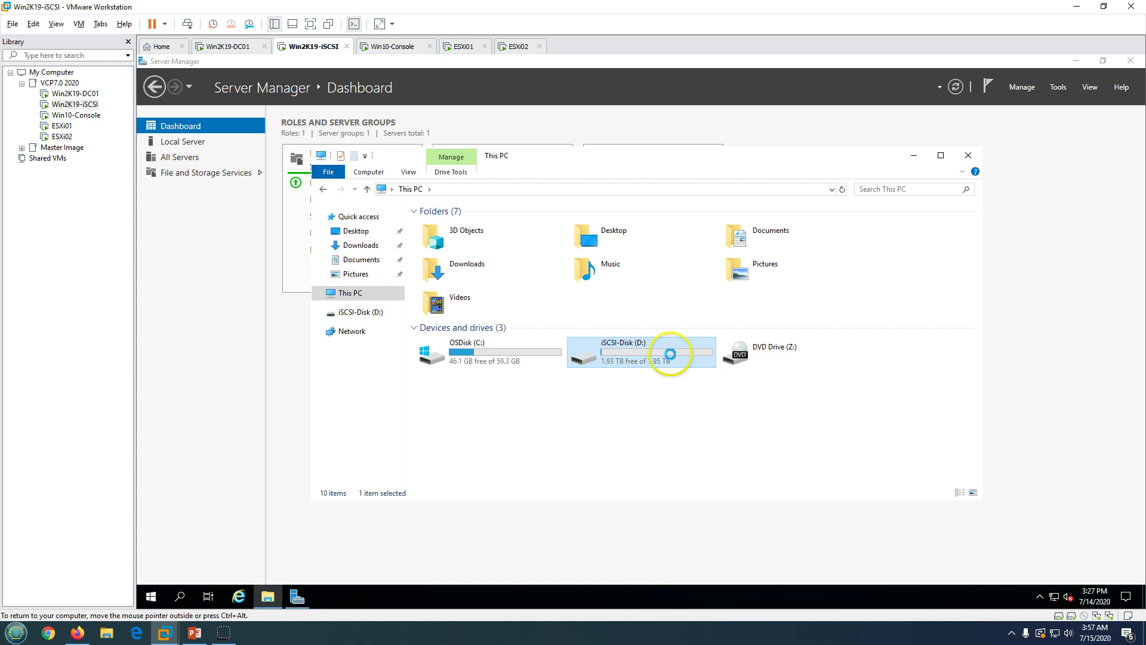
left_click(635, 414)
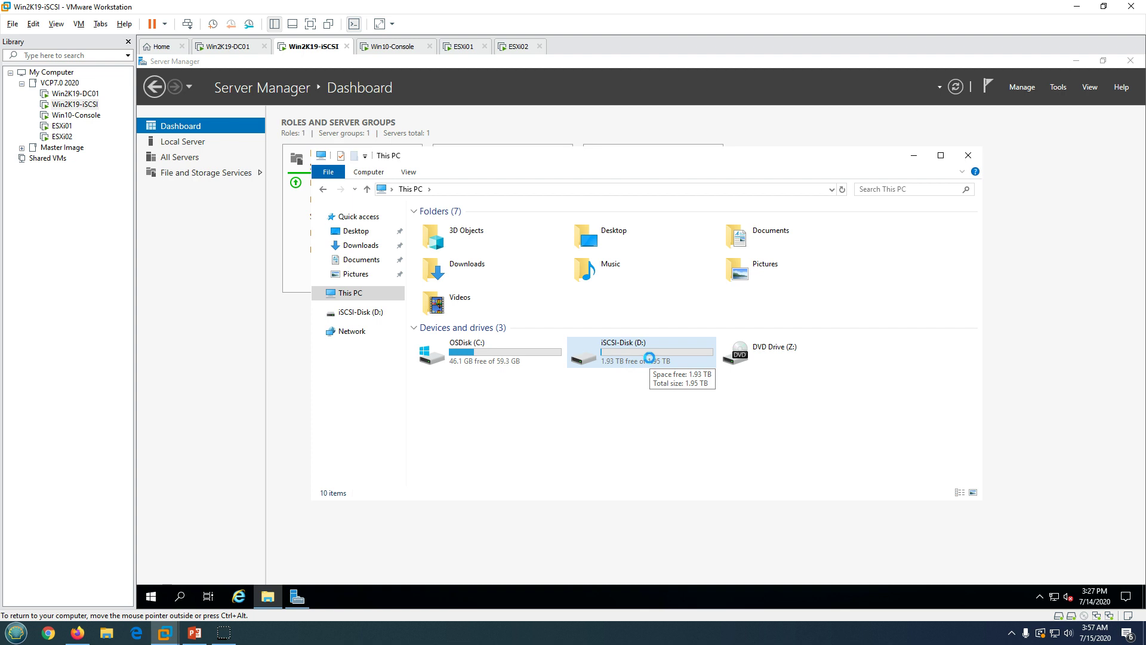
double_click(654, 357)
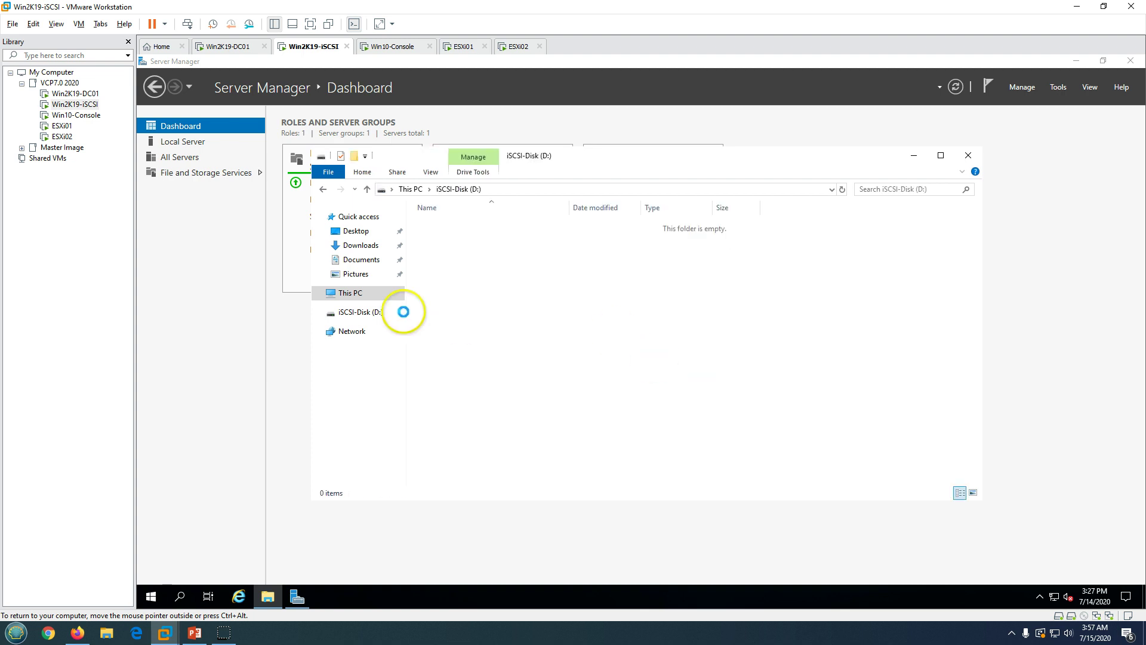
left_click(350, 293)
key("alt+F4")
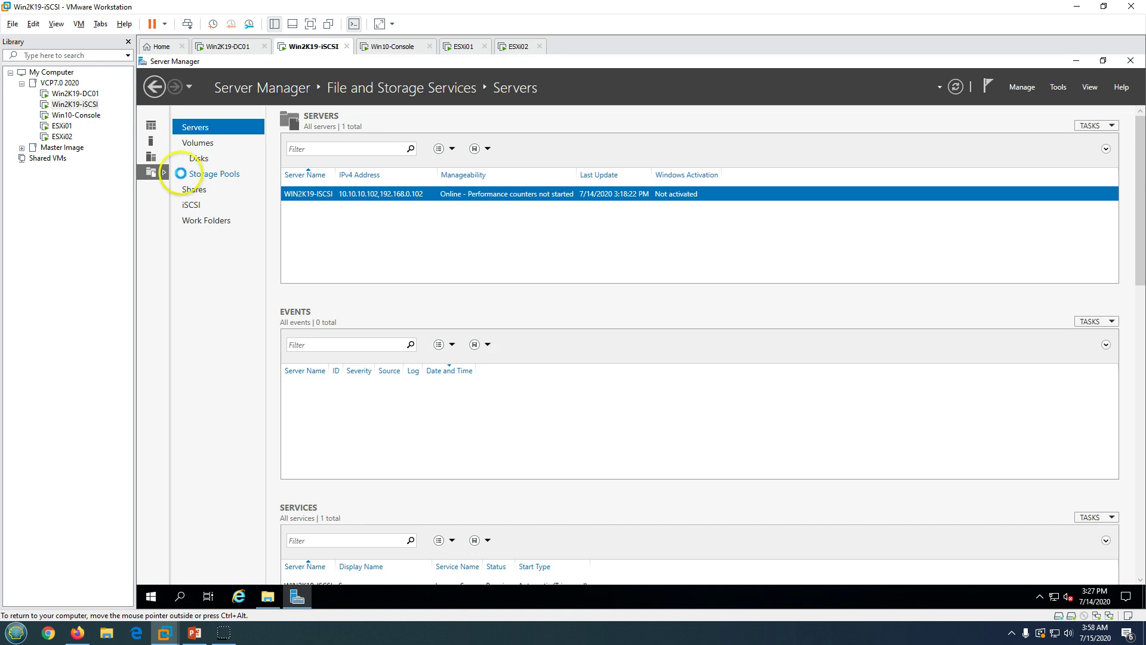
- Install the iSCSI Target Server role service, starting the role wizard from the iSCSI page of File and Storage Services
left_click(150, 125)
left_click(185, 174)
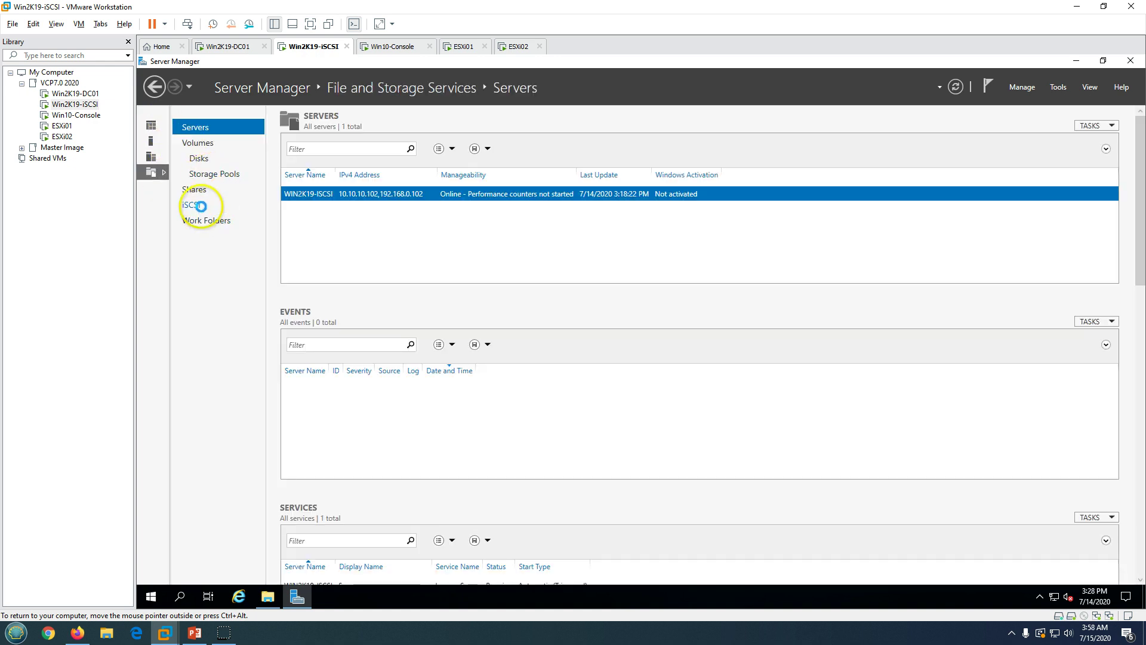
left_click(200, 206)
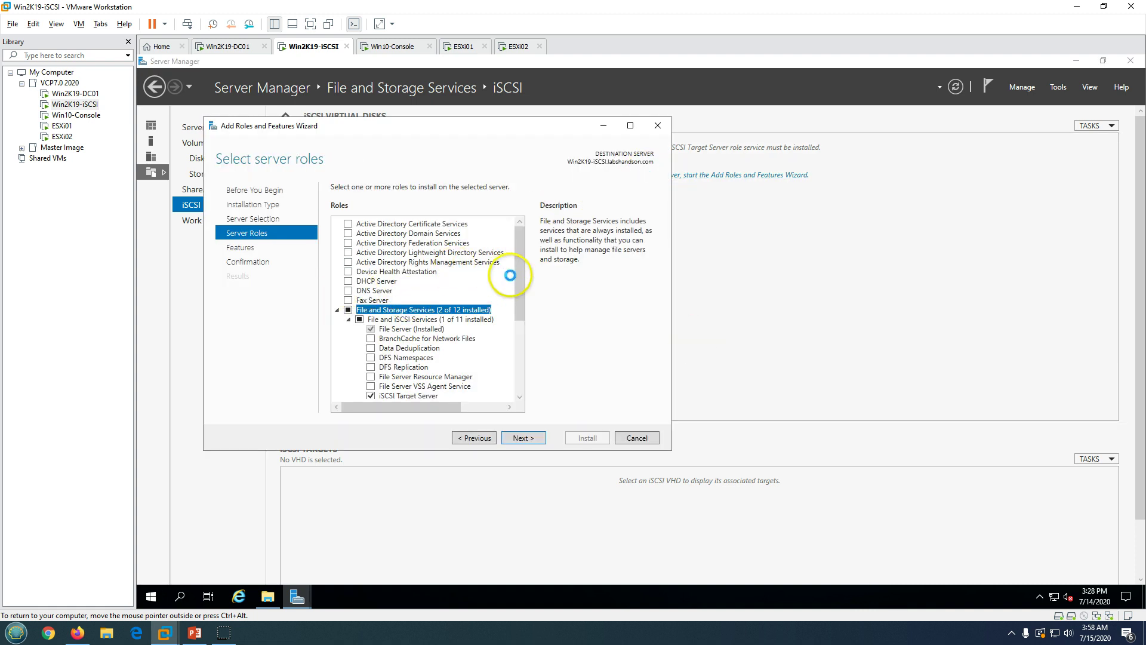
left_click_drag(521, 276, 492, 318)
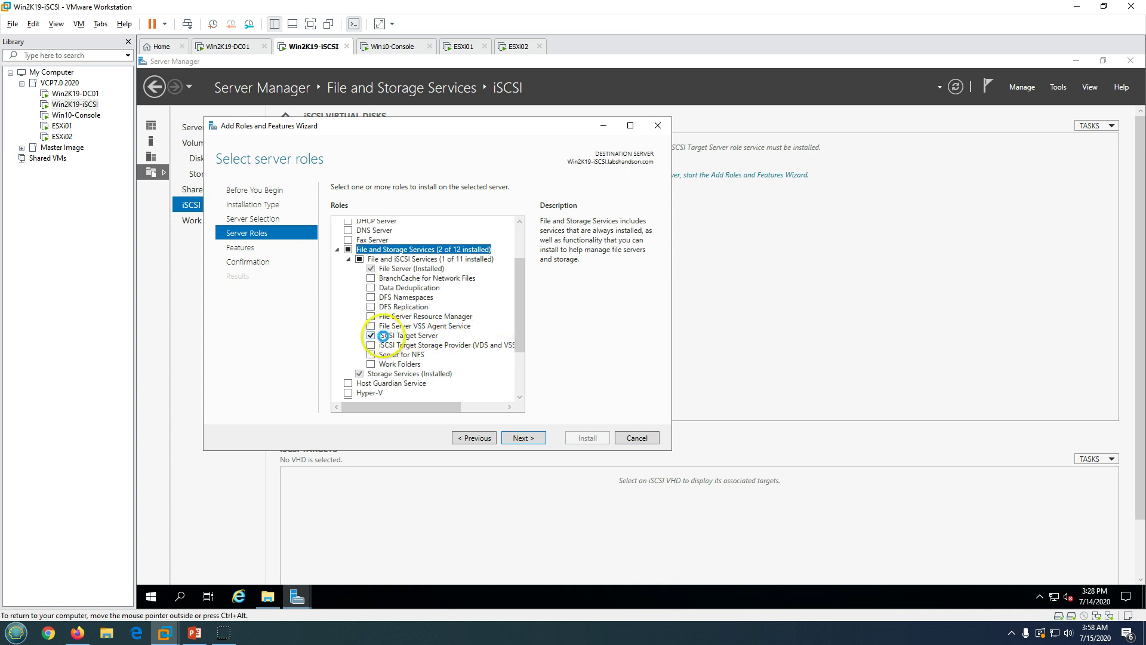
left_click(521, 436)
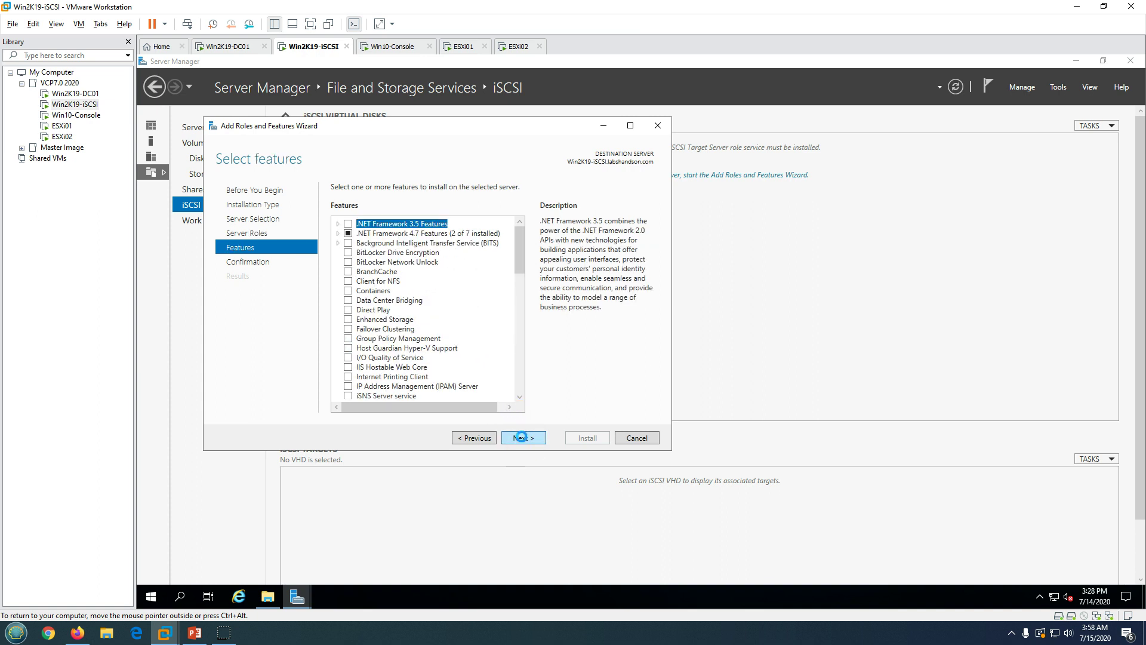
left_click(521, 437)
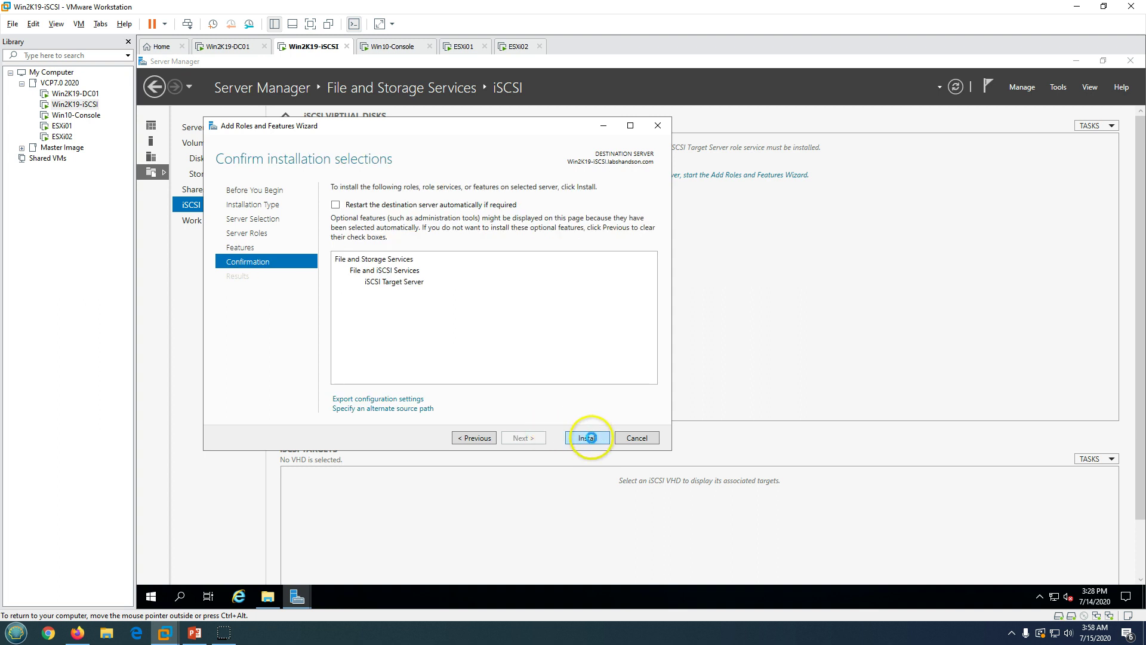
left_click(588, 438)
- Look at the drives under This PC in File Explorer during the role installation, and close the window
left_click_drag(421, 131, 549, 158)
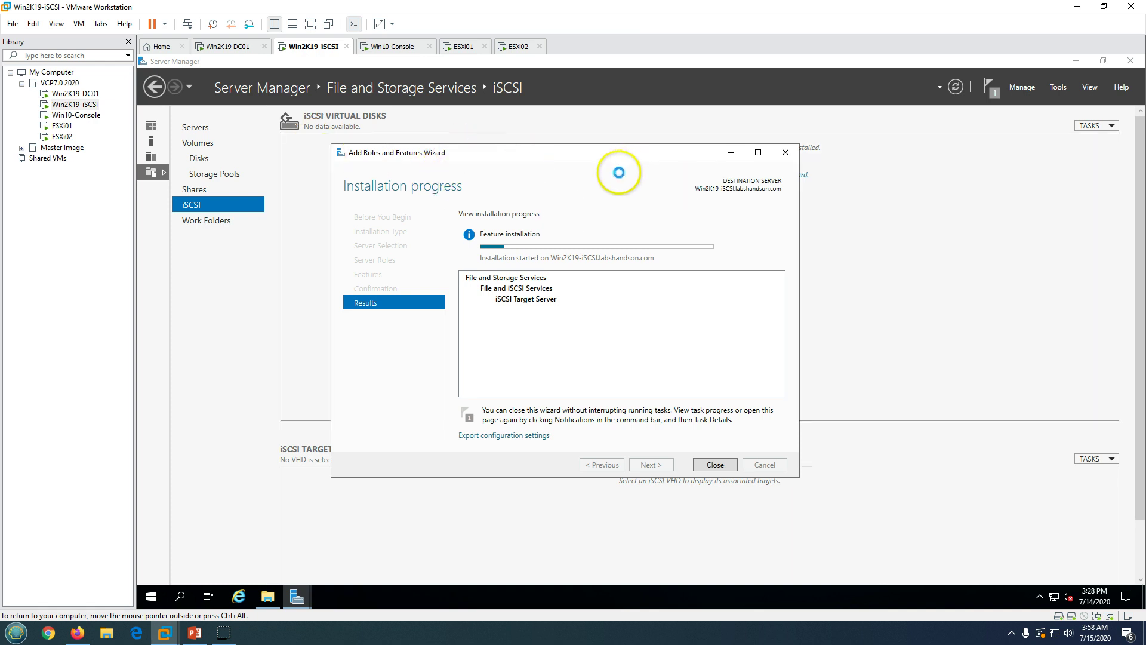
left_click(266, 596)
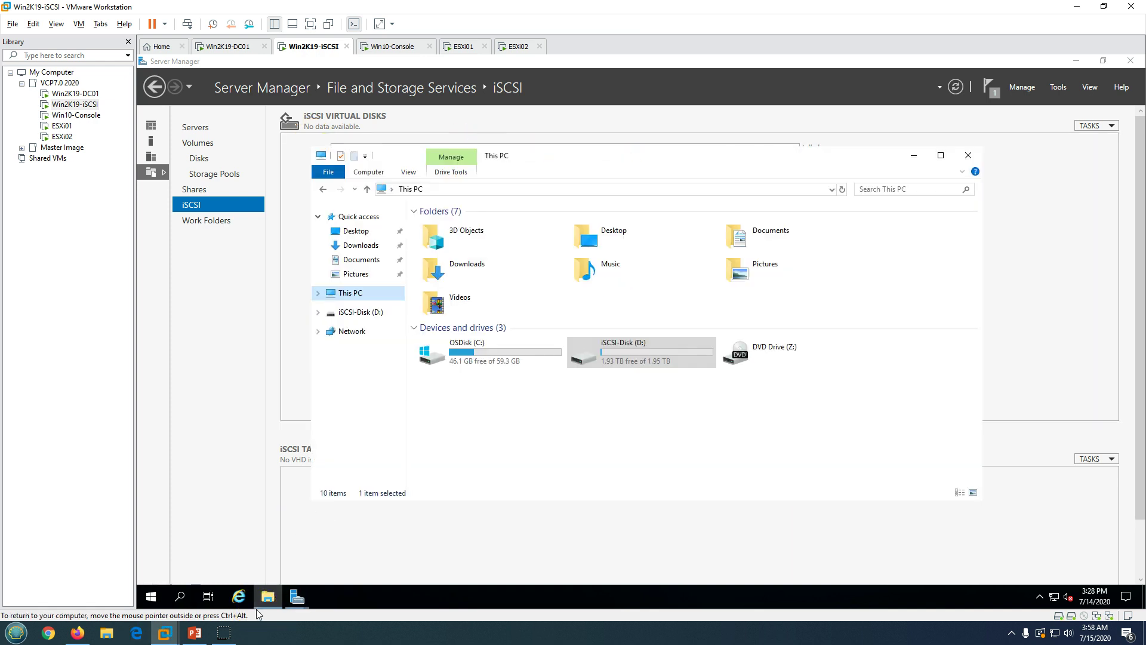
left_click(968, 155)
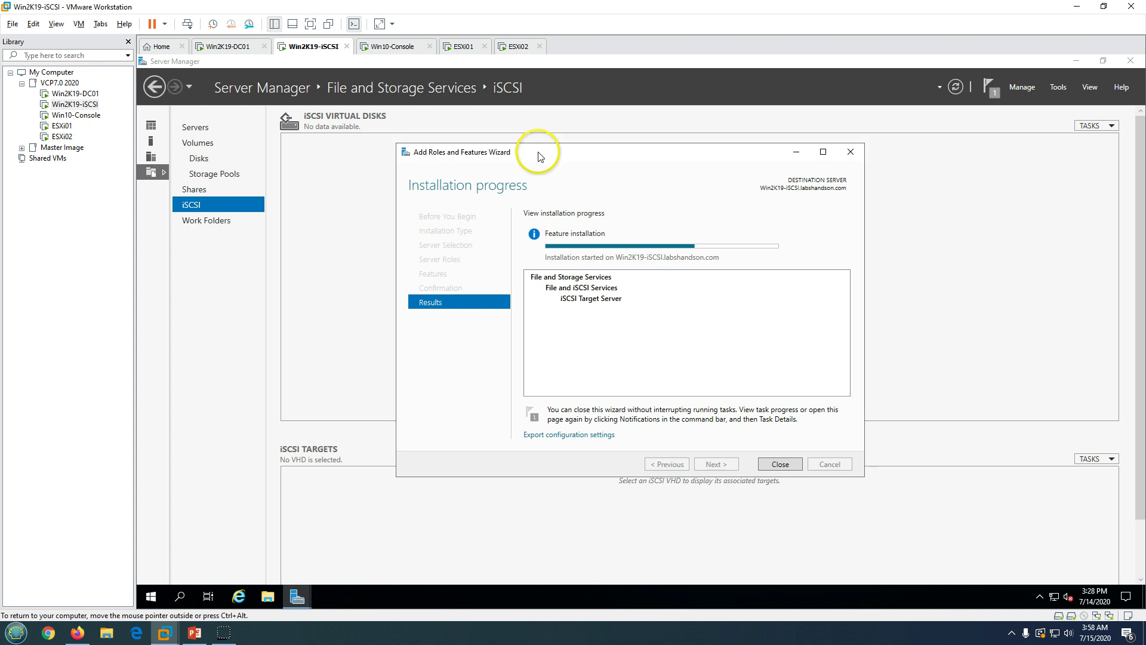
- Close the role wizard once installation is complete and refresh the iSCSI virtual disks and targets overview
left_click_drag(537, 153, 536, 139)
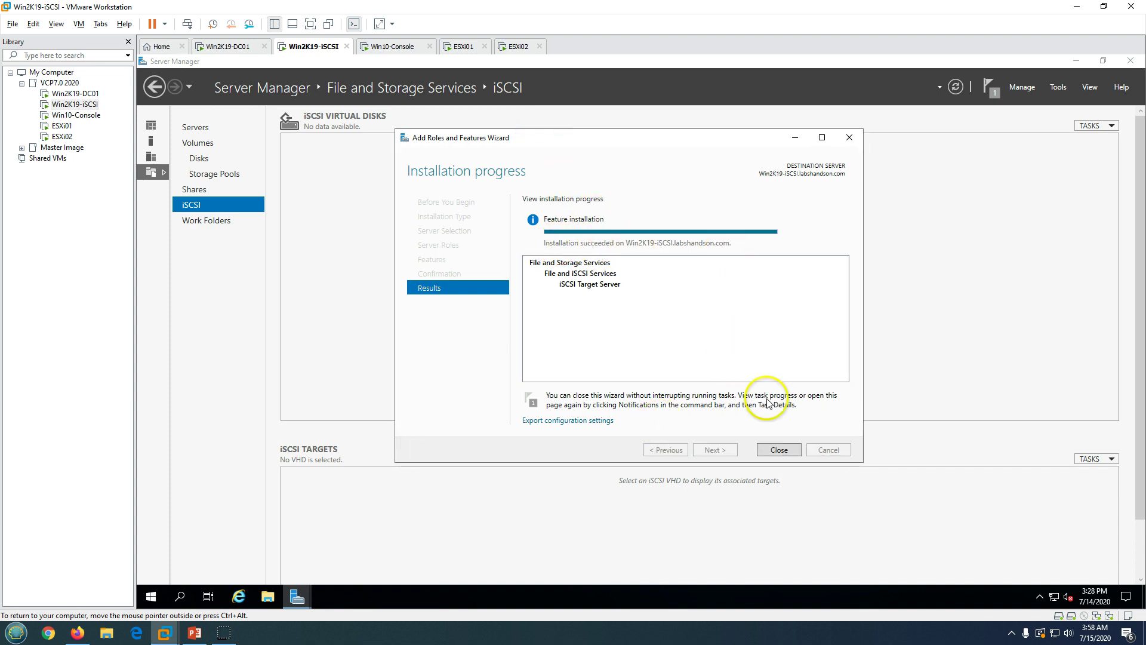
left_click(779, 452)
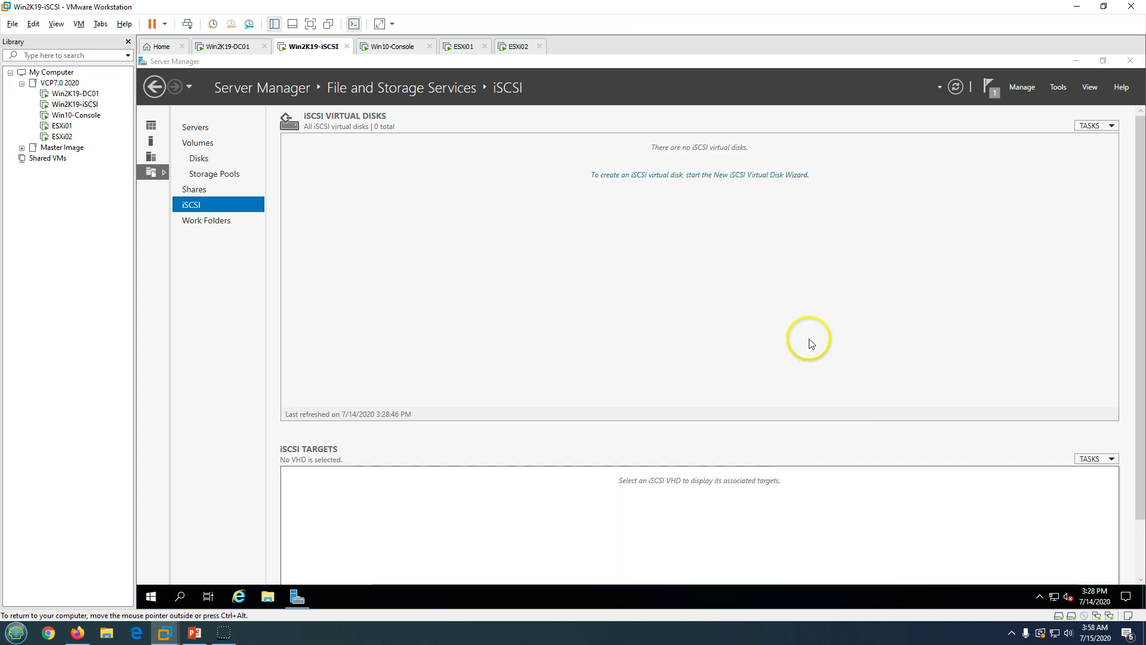
left_click(956, 87)
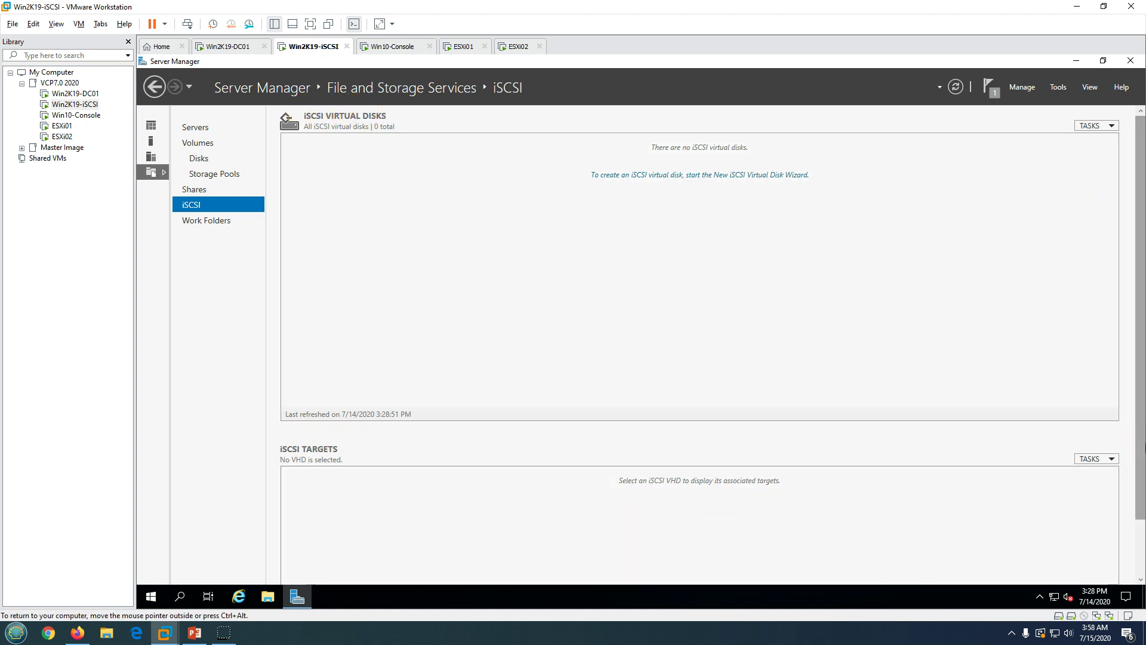
scroll(700, 346, "down", 1)
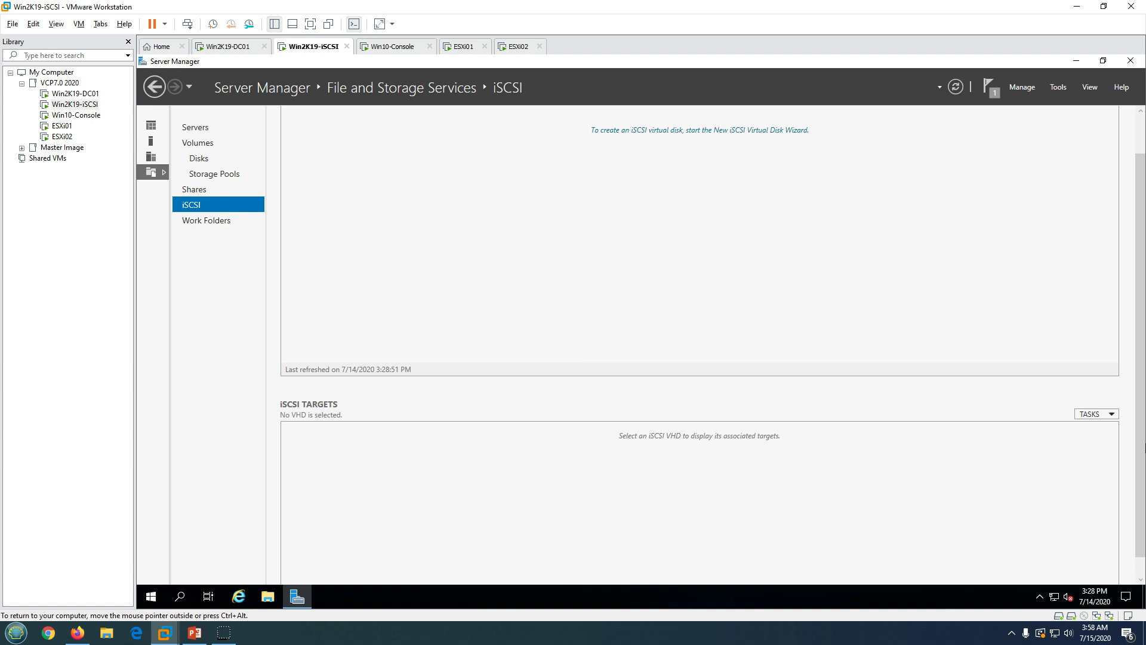
scroll(700, 345, "up", 1)
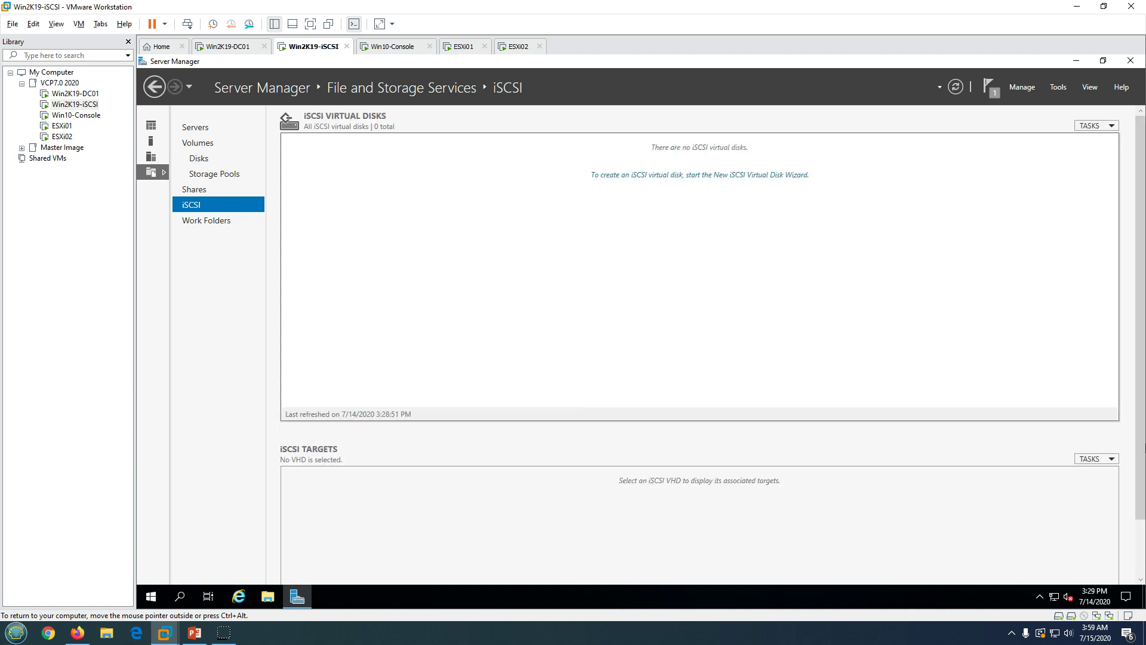
- Start a new iSCSI virtual disk stored on volume D: and name it ISO-Datastore
left_click(633, 174)
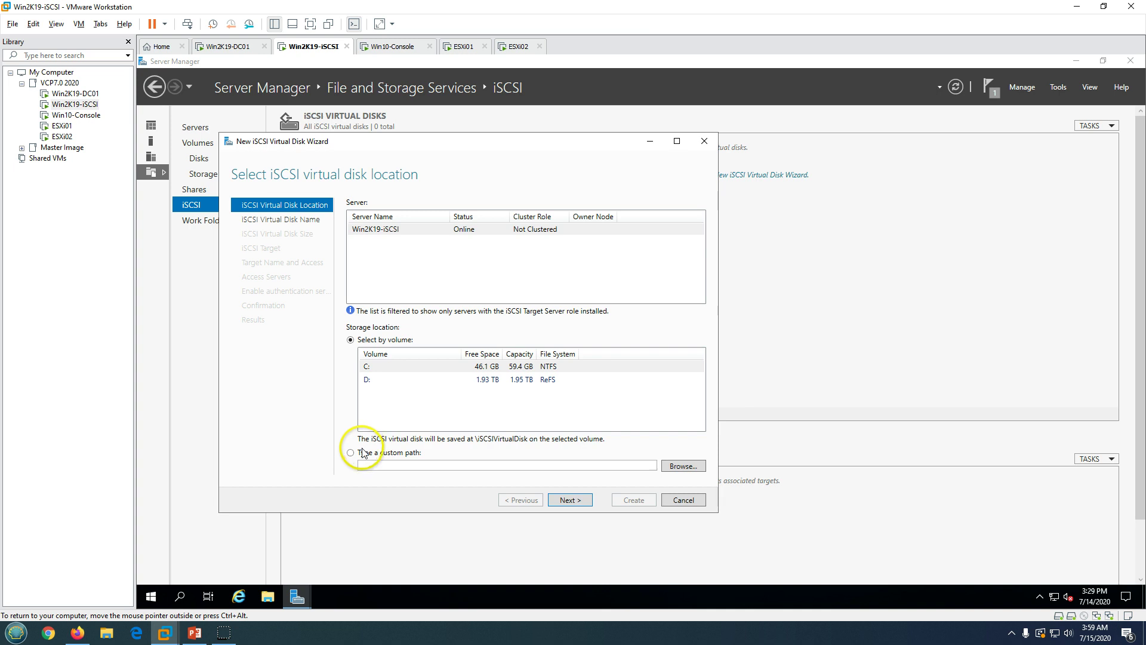
left_click(380, 381)
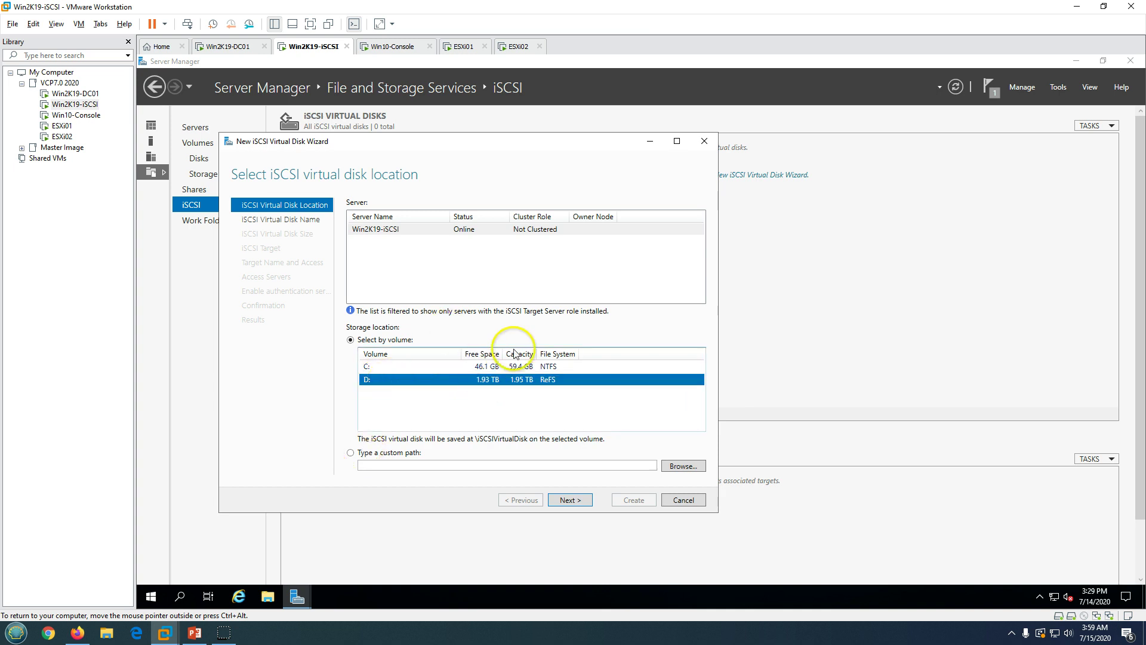
left_click(575, 501)
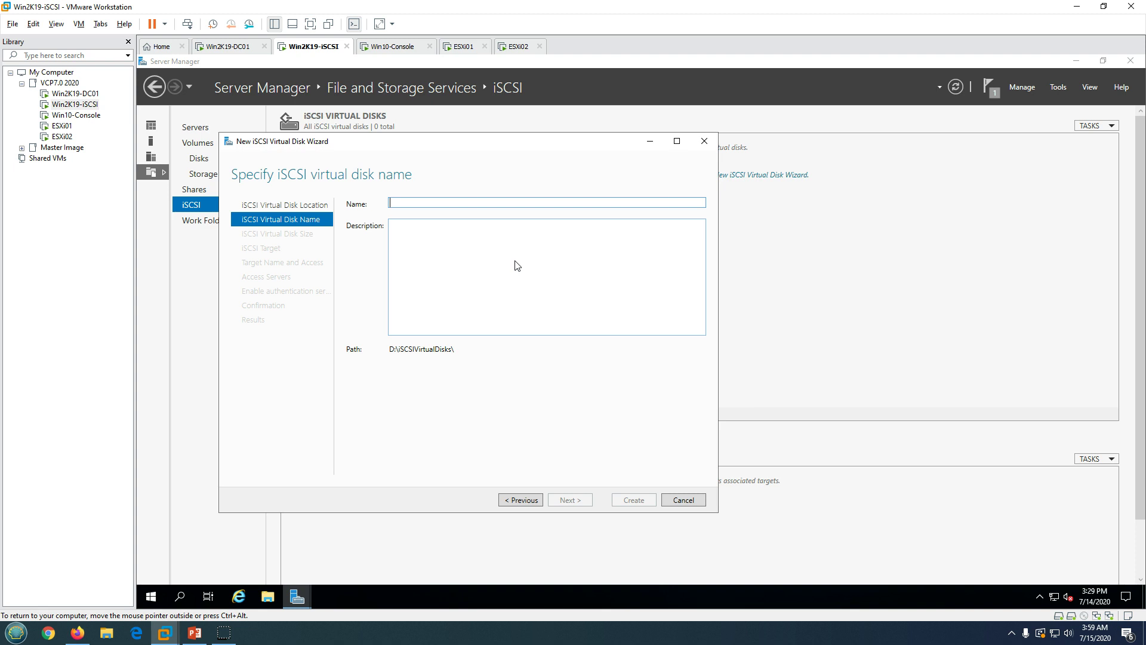
type("ISO-Datastore")
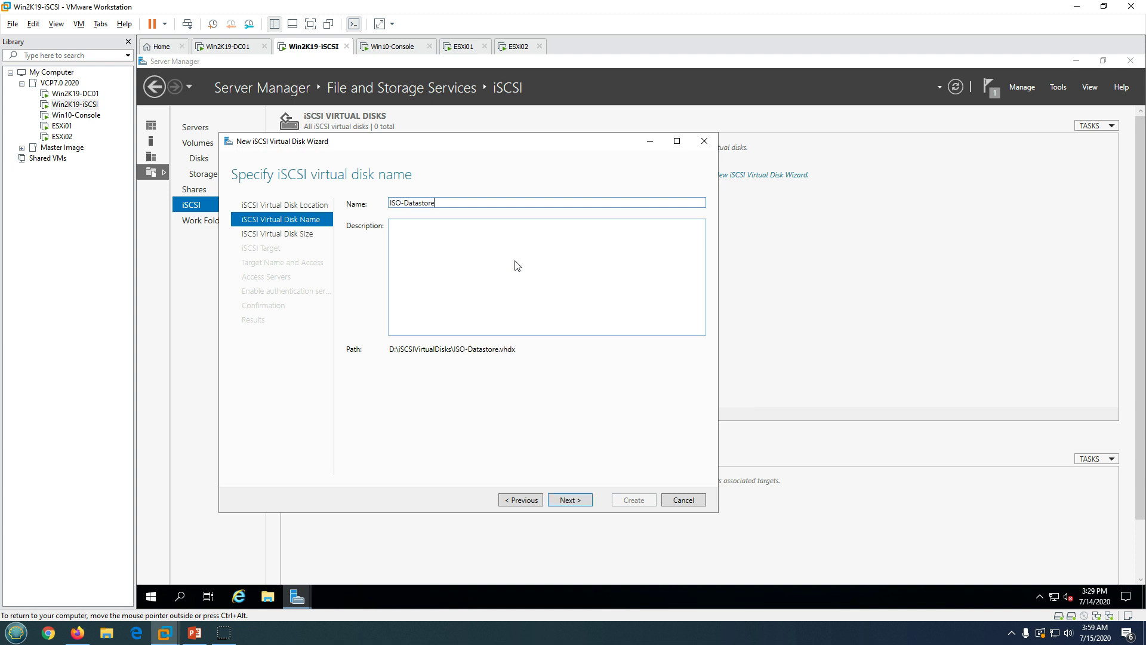
left_click(565, 502)
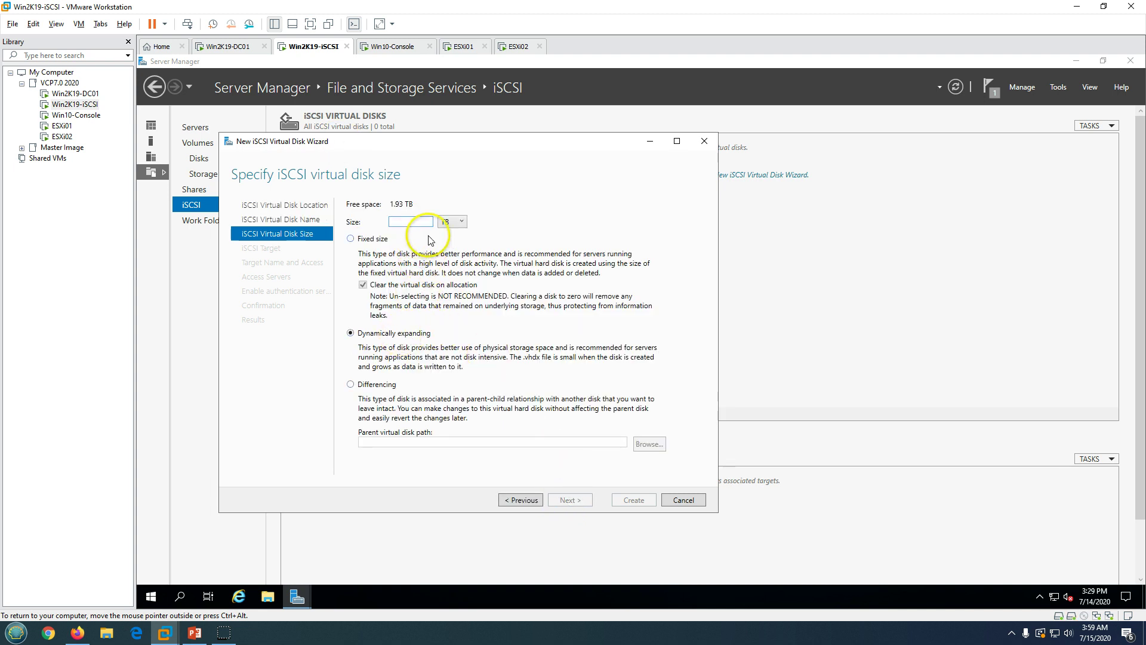
- Set the virtual disk's size to 51 GB as dynamically expanding and proceed to the iSCSI target assignment
left_click(455, 222)
left_click(451, 236)
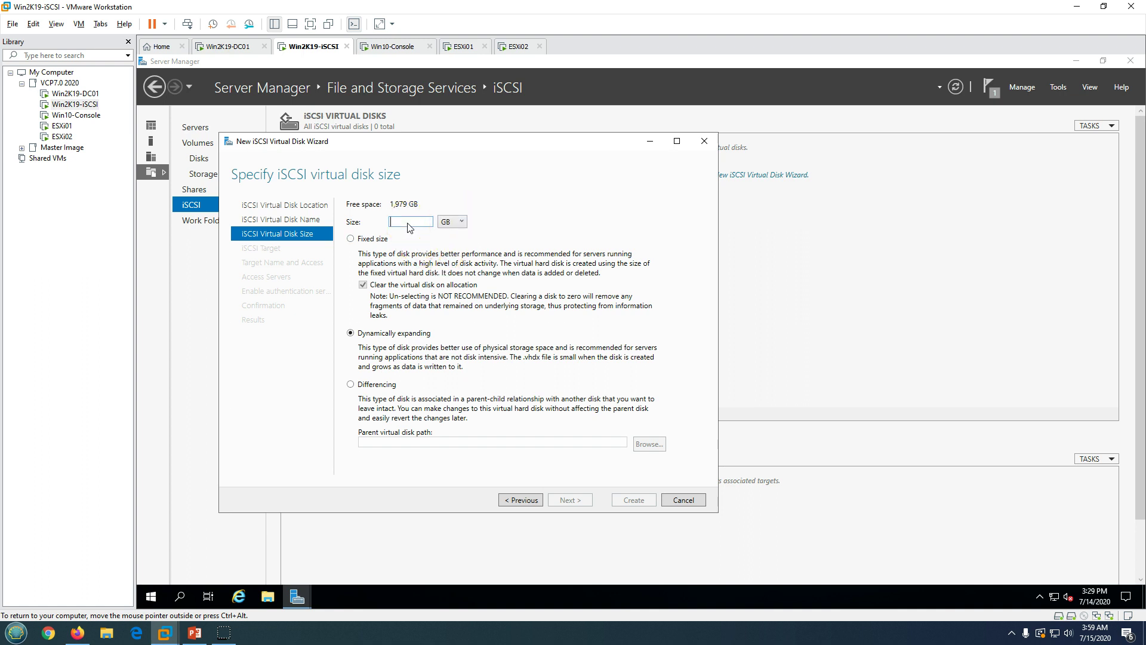
type("51")
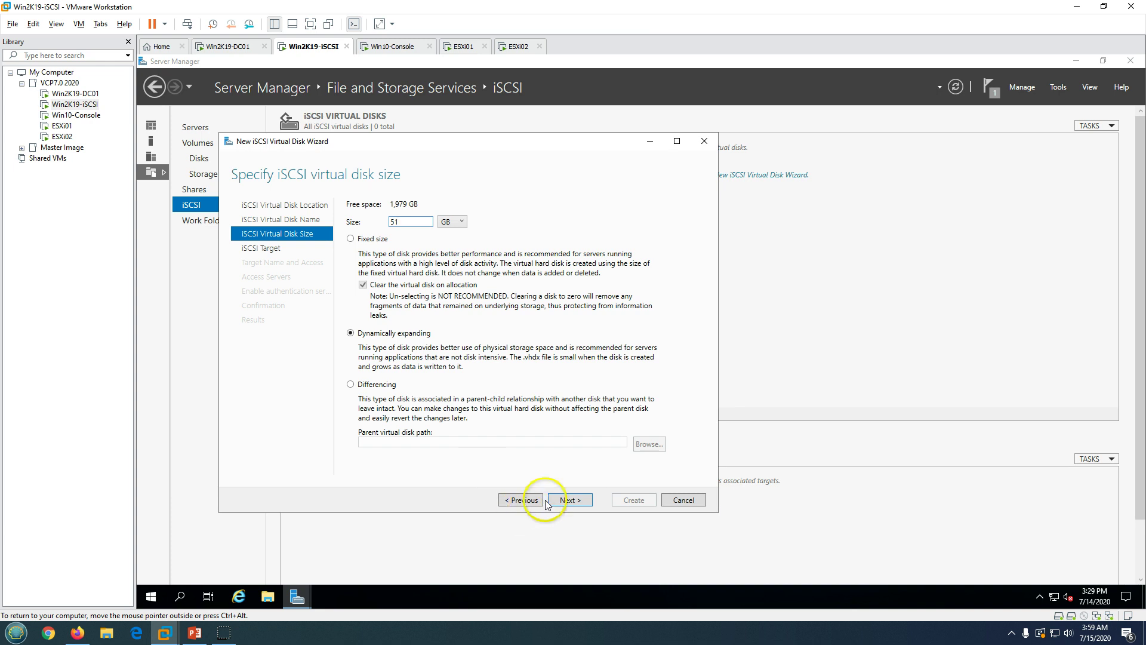
left_click(567, 500)
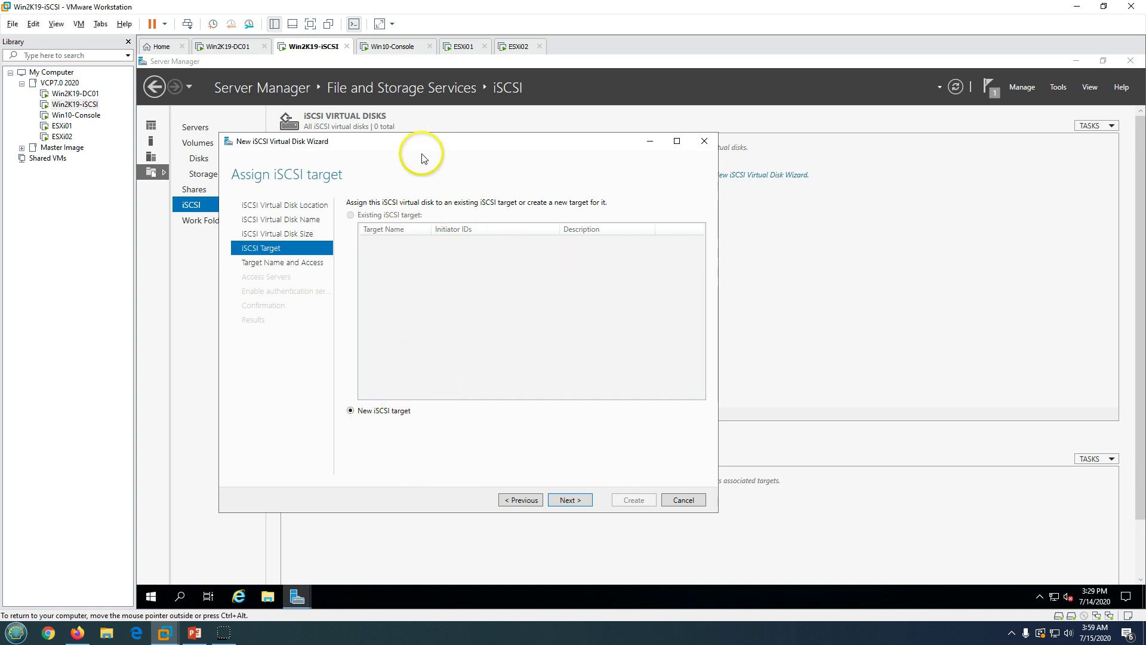
left_click_drag(423, 149, 468, 150)
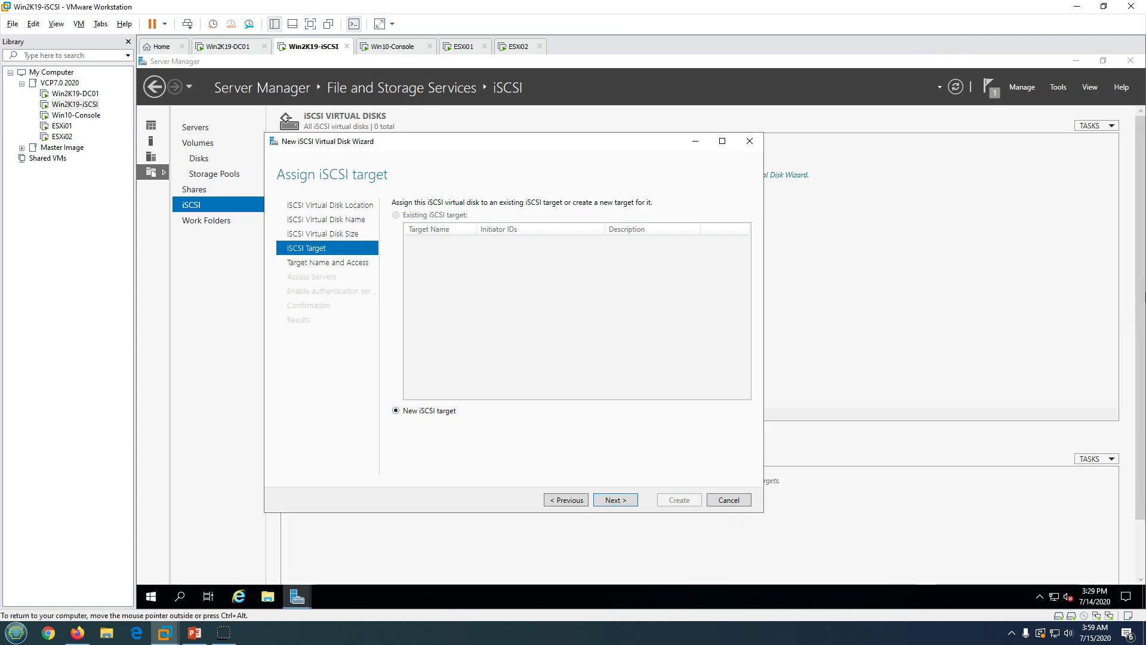
- Assign the virtual disk to a new iSCSI target and name the target esxi-cluster
key("Return")
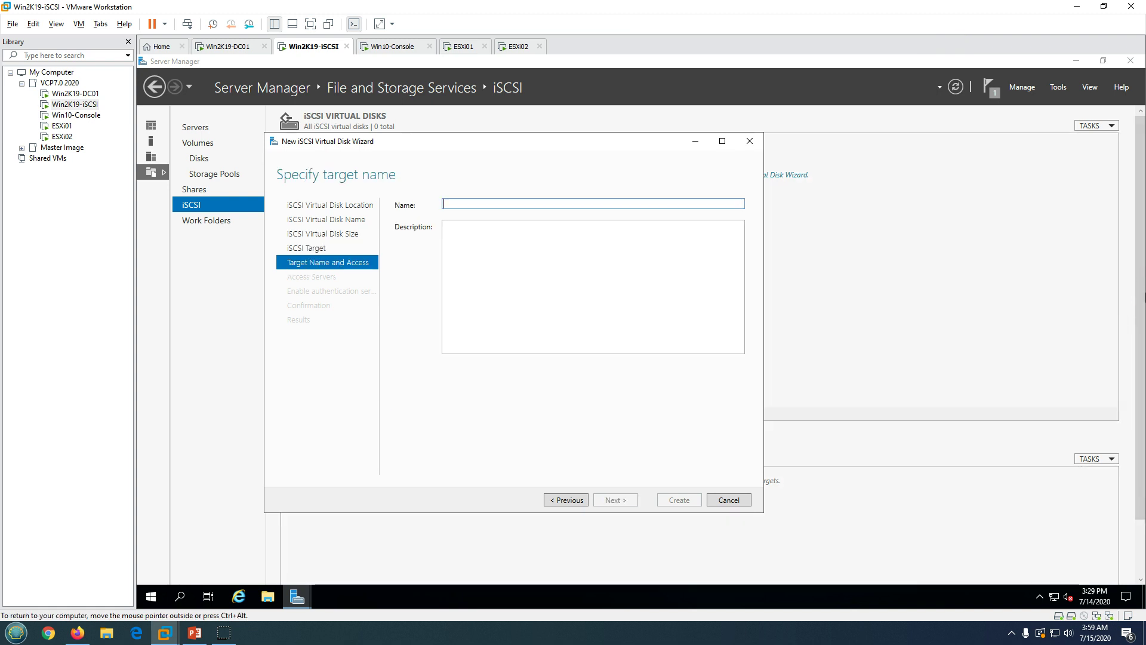
left_click(509, 205)
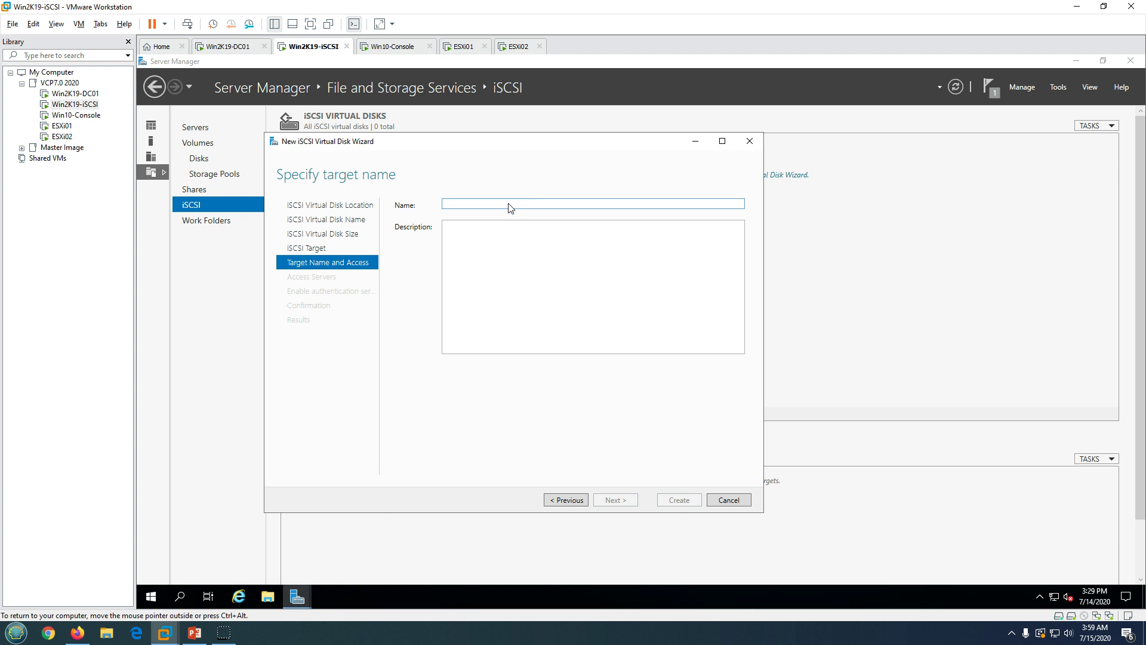
type("ESXi")
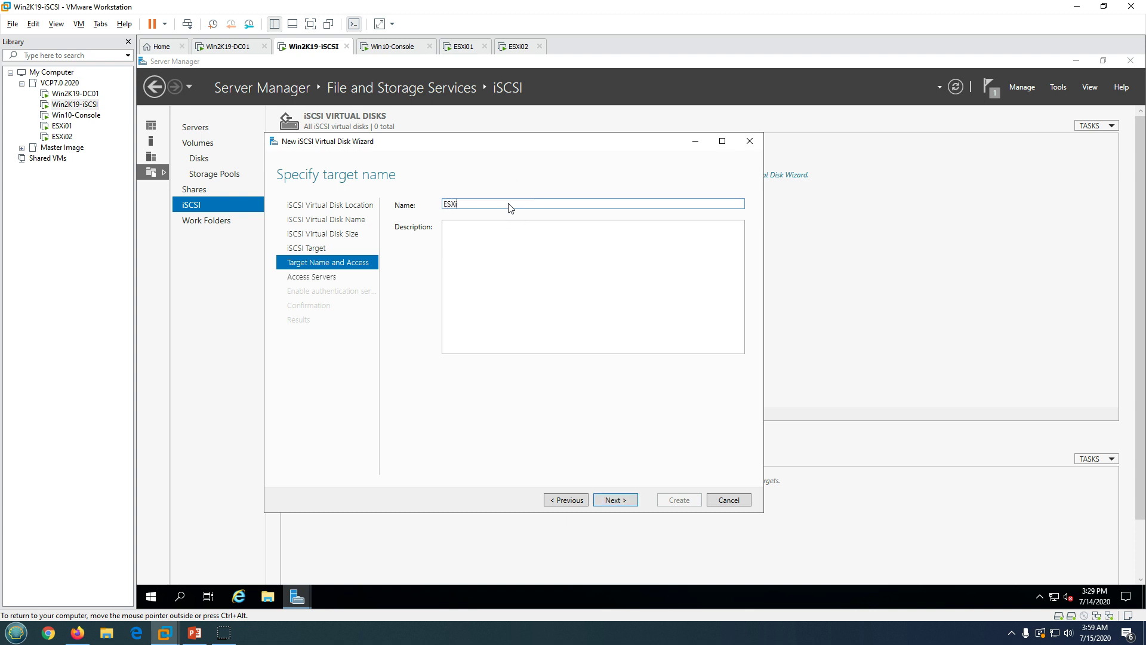
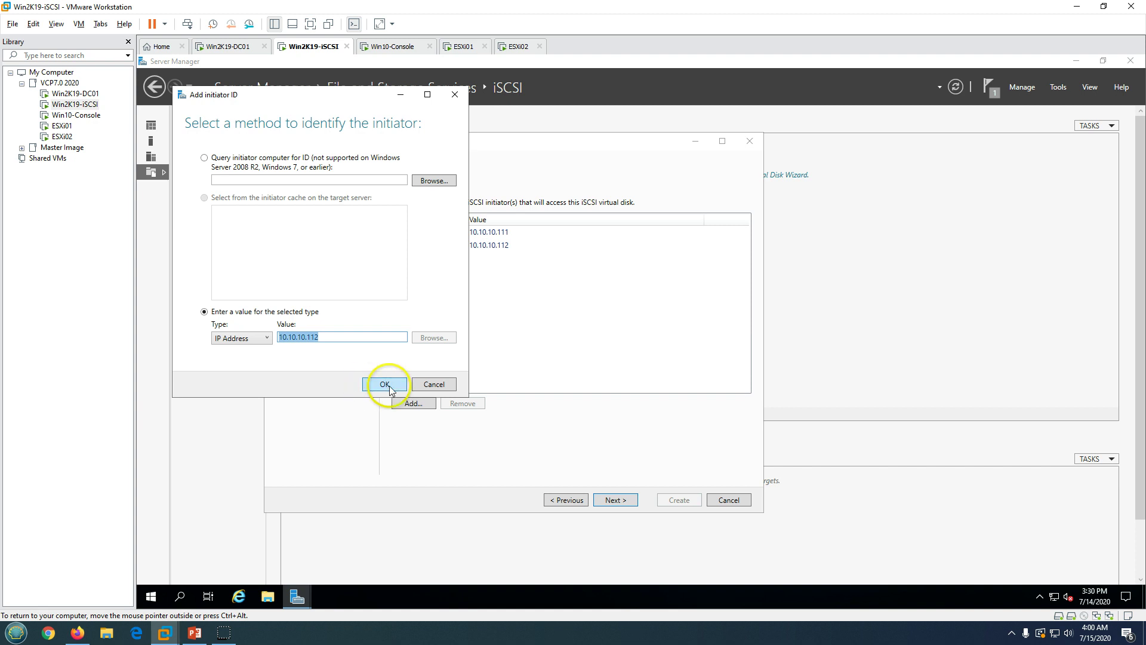
- Add an access server initiator identified by the IP address 10.10.10.211
left_click(414, 402)
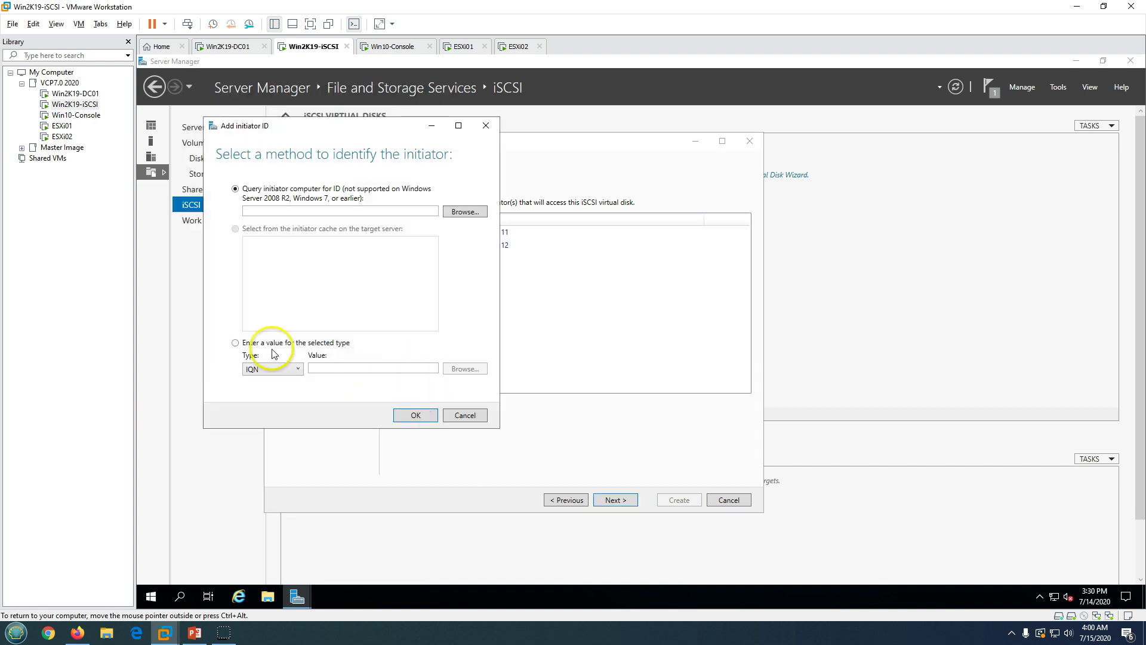
left_click(275, 369)
left_click(269, 407)
left_click(344, 369)
type("10.10.10.112")
left_click_drag(338, 369, 410, 372)
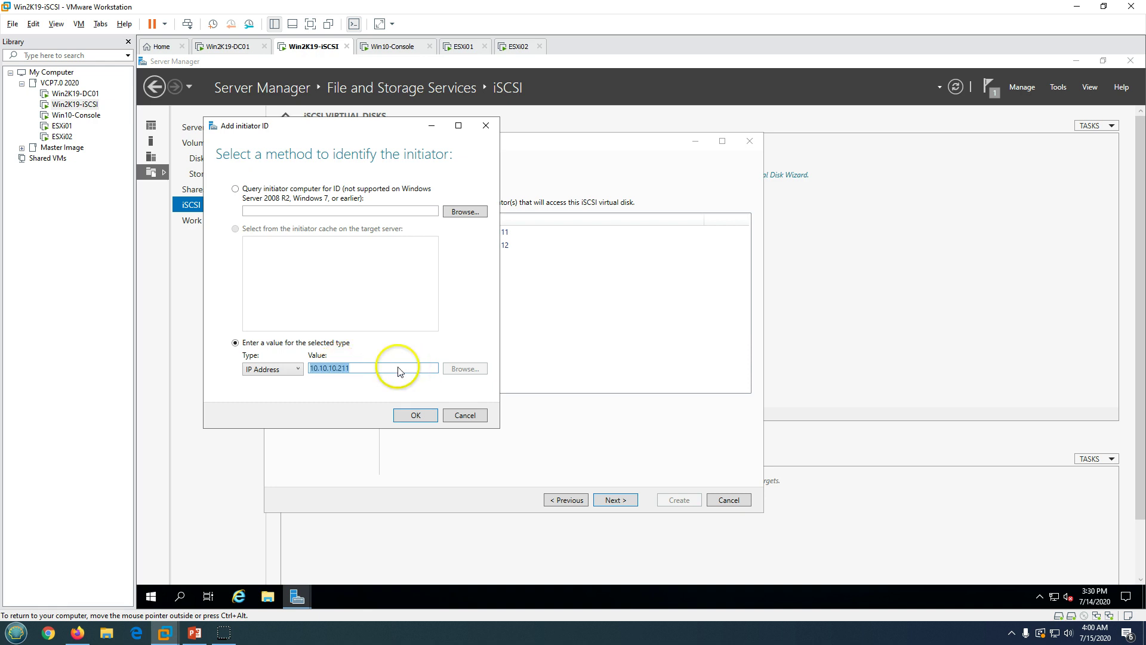
left_click(415, 415)
- Add another access server initiator identified by the IP address 10.10.10.212
left_click(413, 403)
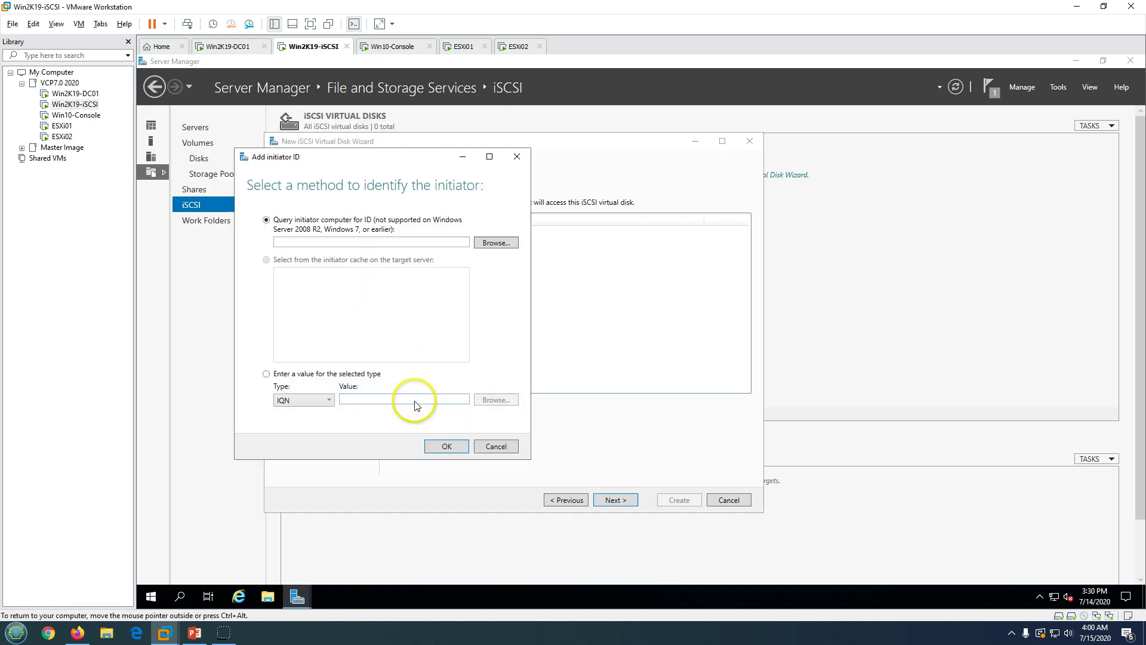
left_click(303, 401)
left_click(301, 435)
left_click(390, 404)
type("10.10.10.211")
left_click(405, 415)
left_click(449, 447)
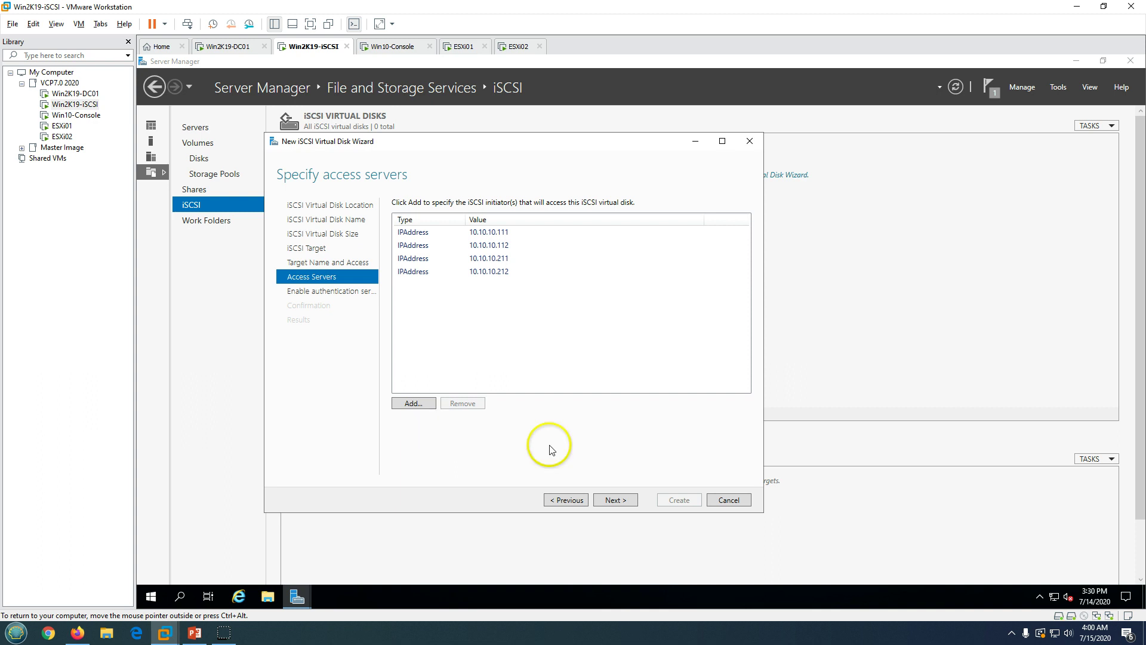
- Leave CHAP and reverse CHAP disabled, create the iSCSI virtual disk with its target, and close the wizard once creation is complete
left_click(634, 501)
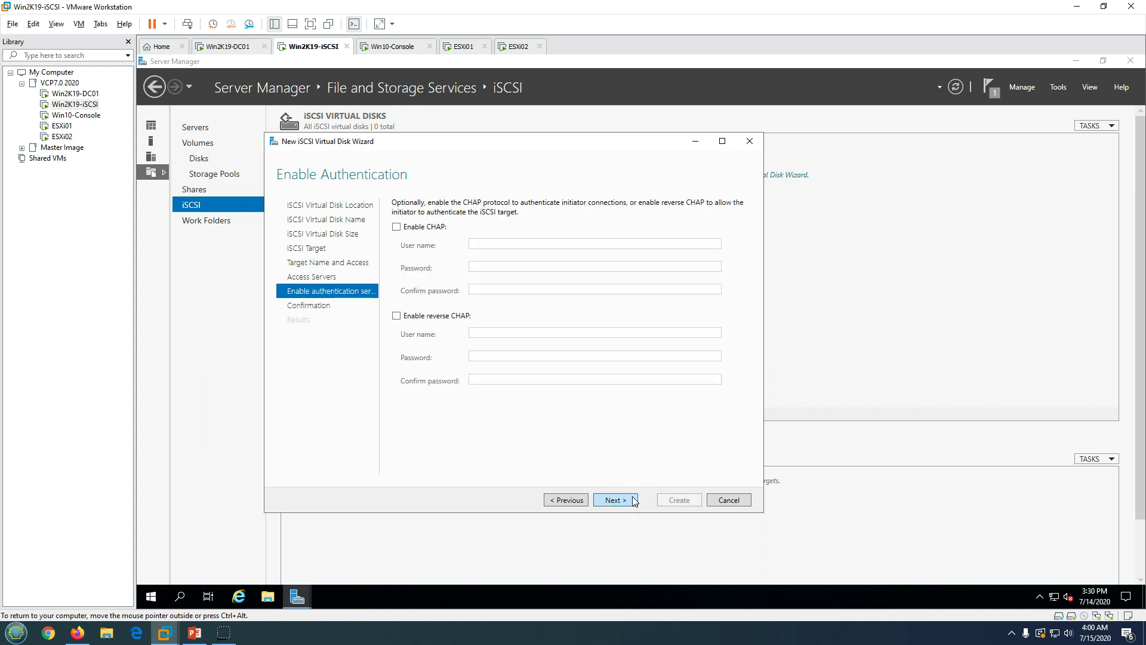
left_click(634, 501)
left_click(661, 501)
left_click(679, 501)
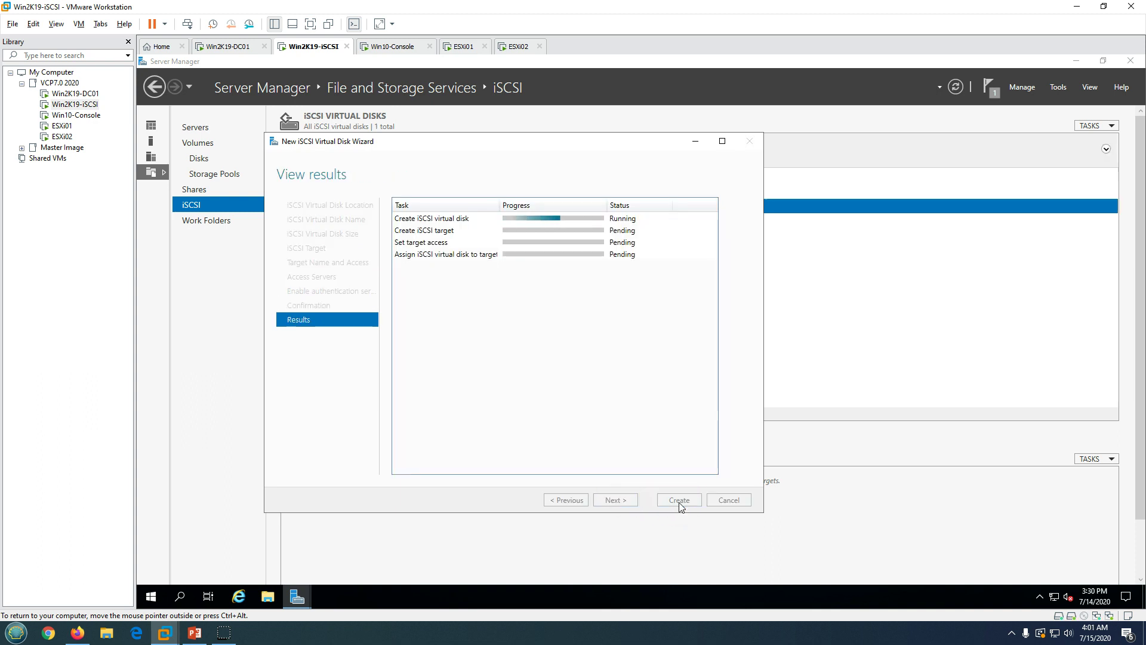
left_click_drag(476, 144, 495, 137)
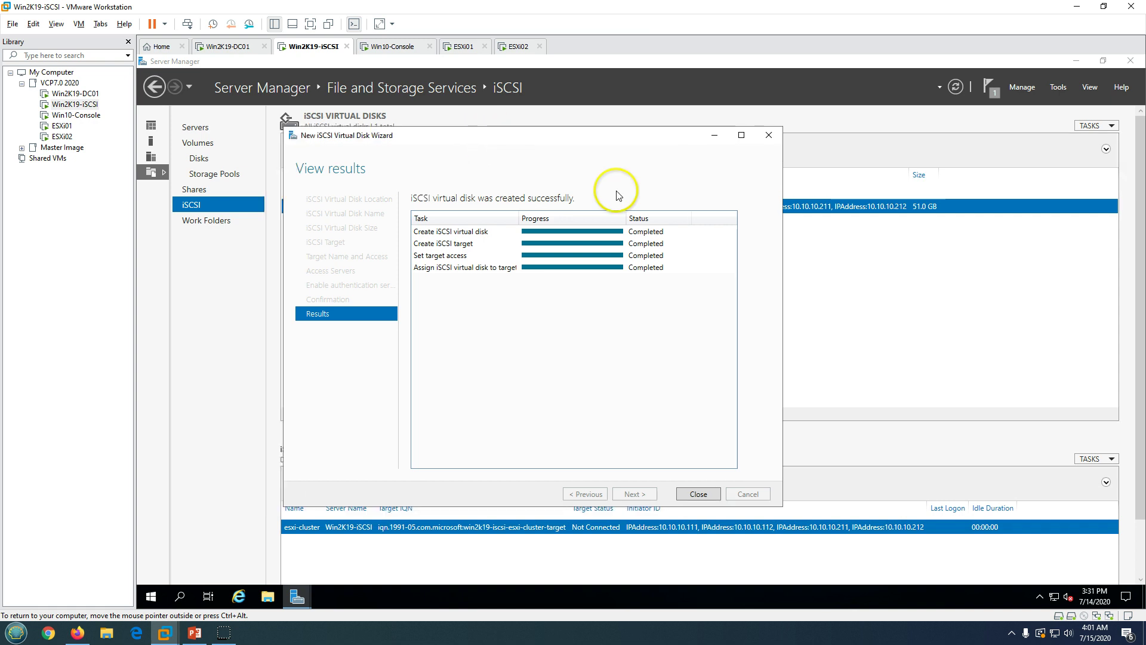
left_click(699, 494)
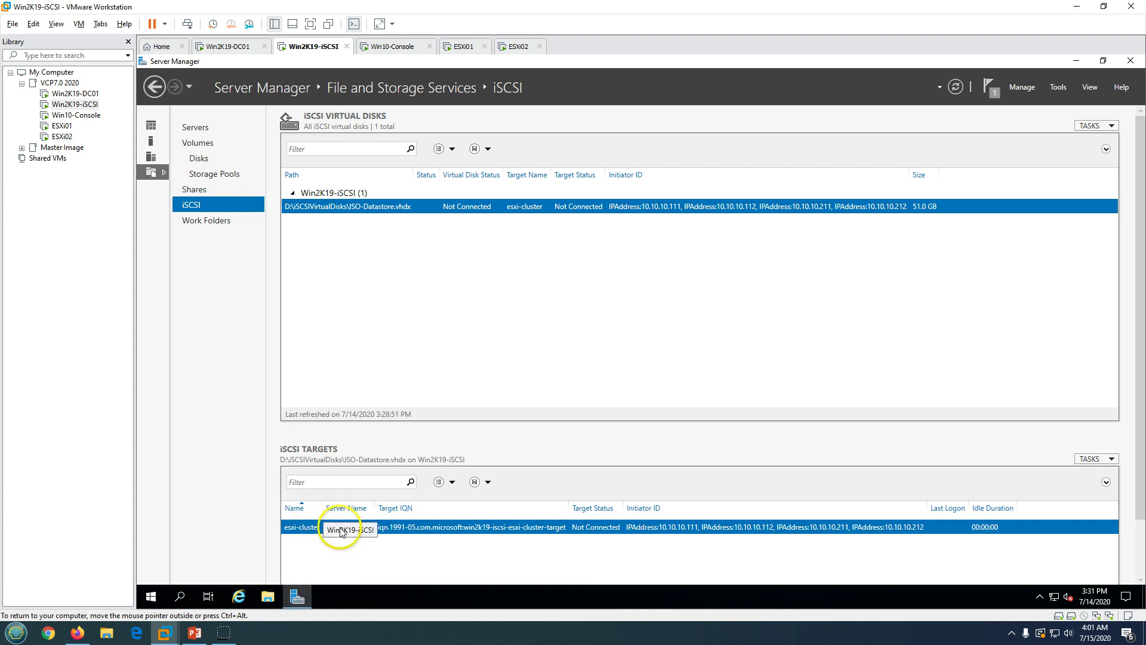
- Look at the ISO-Datastore file in the iSCSIVirtualDisks folder on drive D: and at the drives under This PC, and minimize File Explorer
left_click(277, 597)
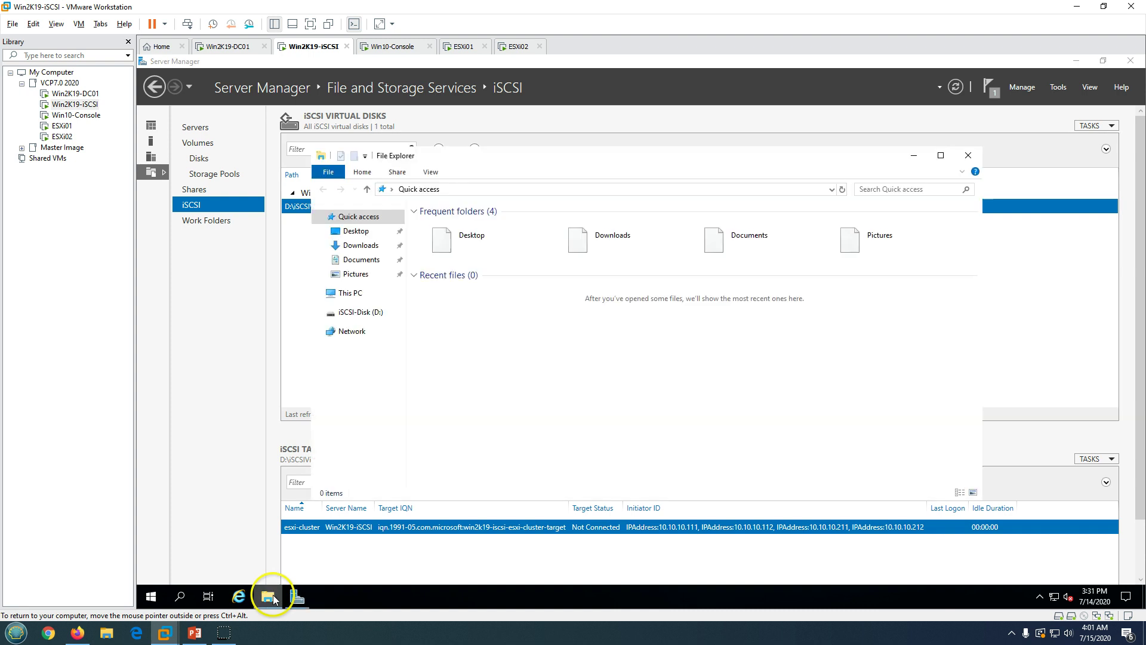
left_click(355, 296)
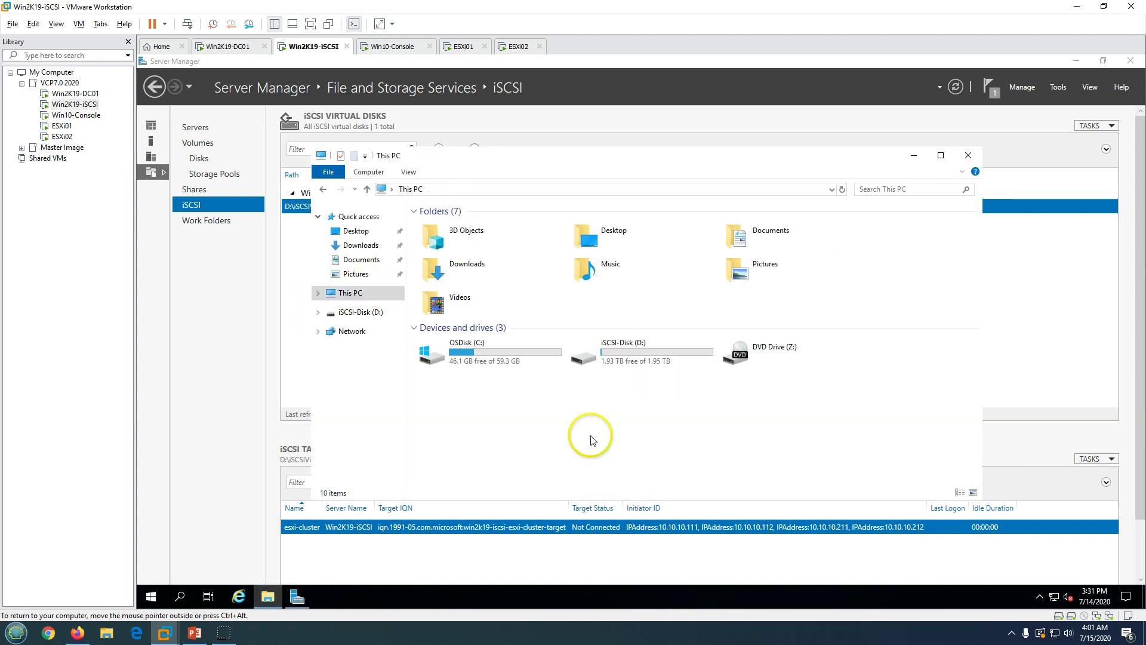
double_click(633, 351)
double_click(460, 227)
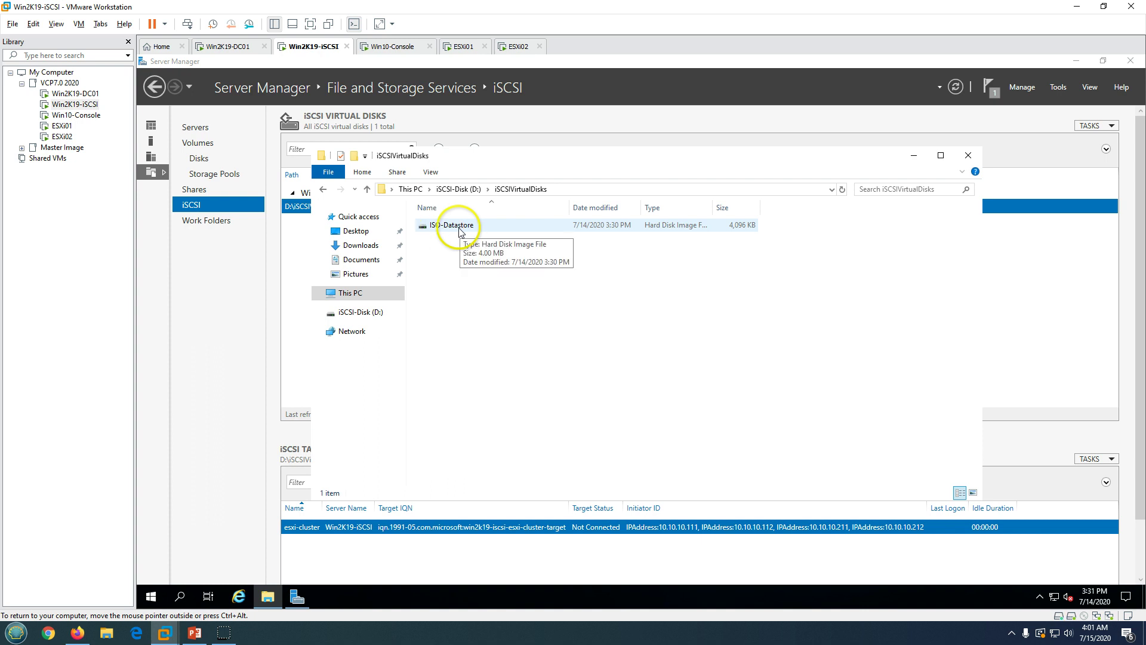
left_click(350, 294)
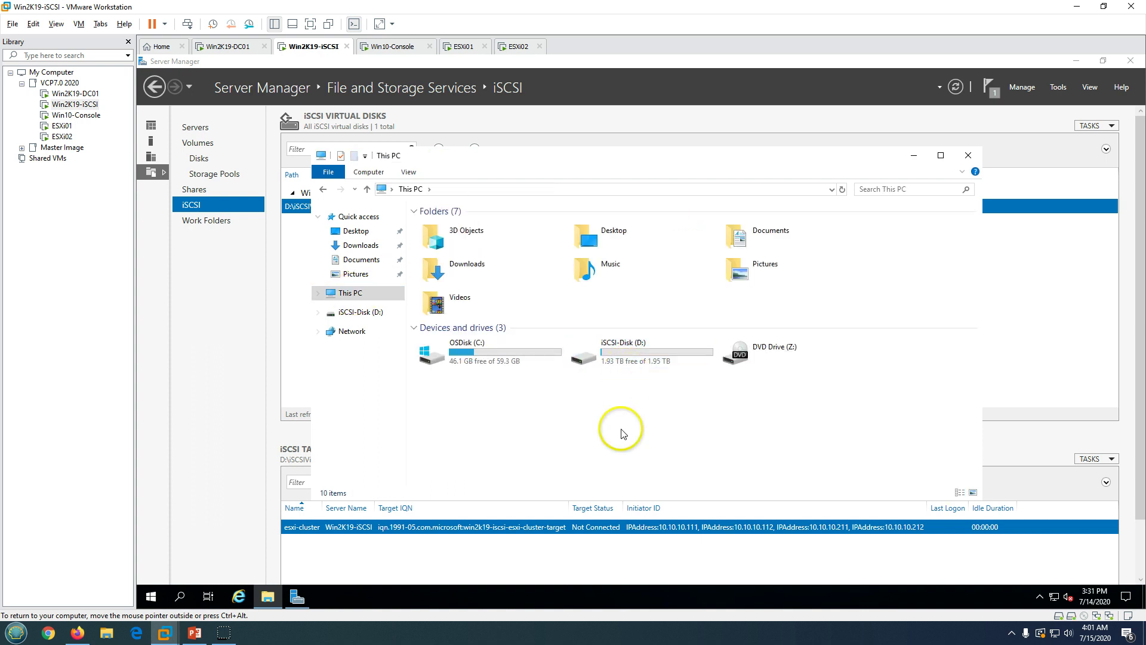
left_click(914, 156)
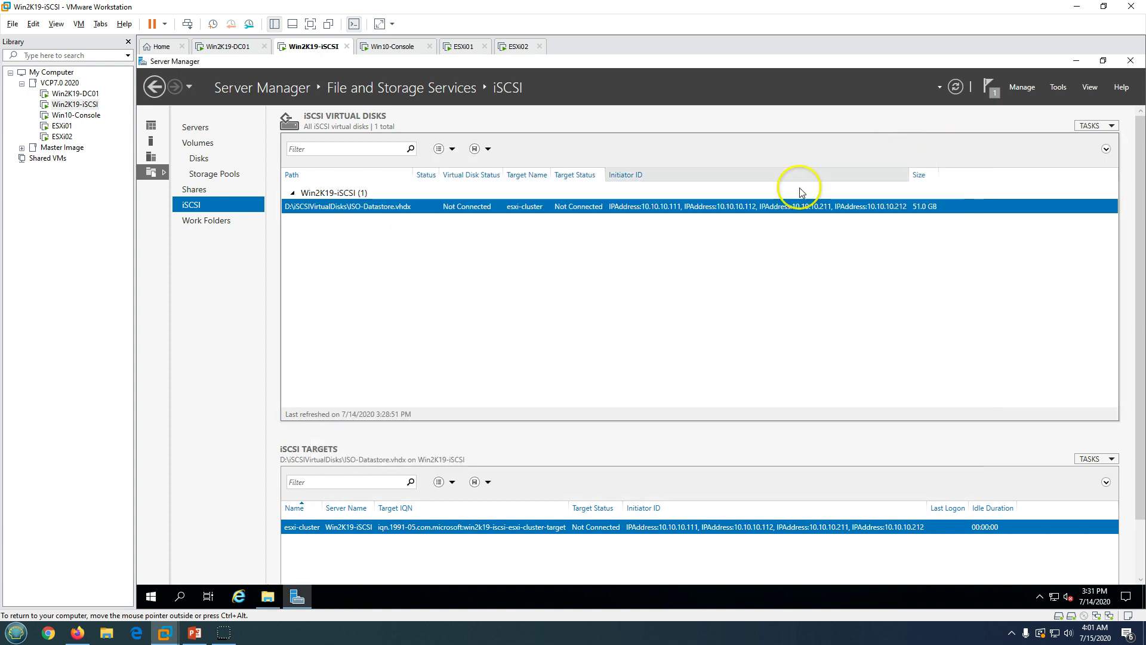
- Return to the Server Manager dashboard and switch to the PowerPoint slide show to review the Demo Environment slide
left_click(156, 127)
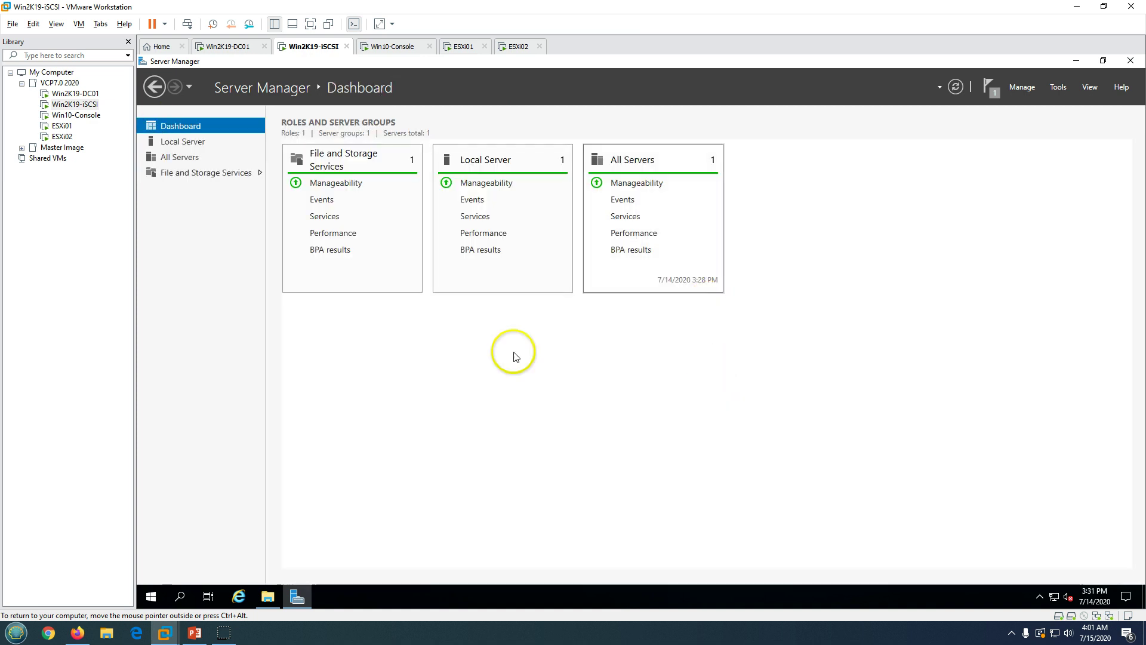
left_click(202, 634)
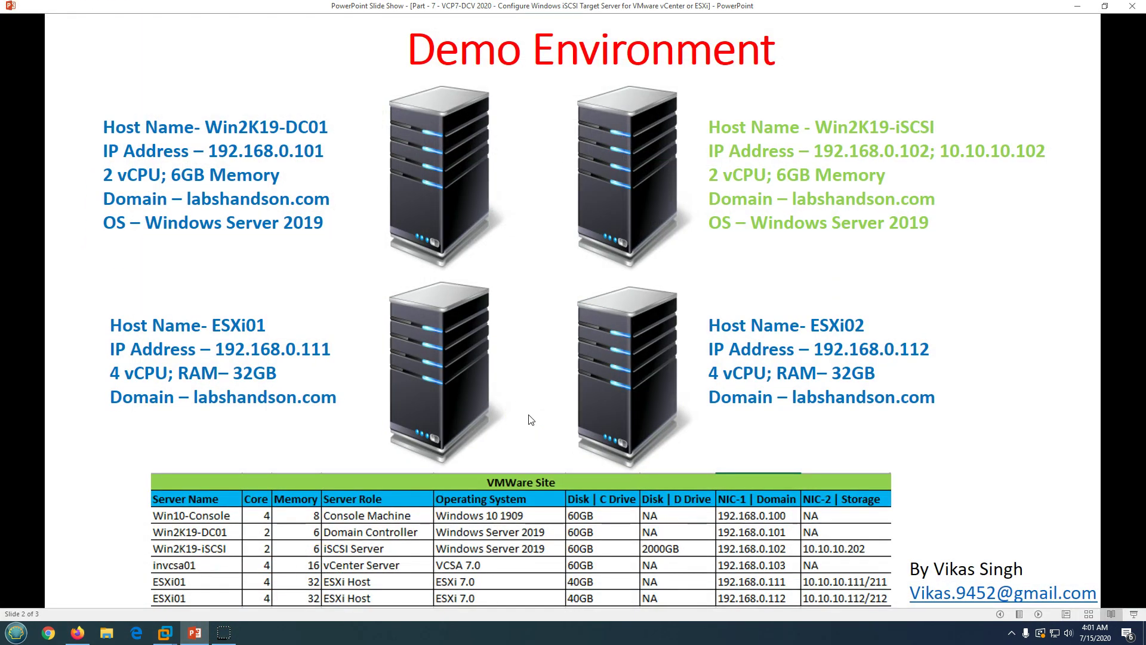